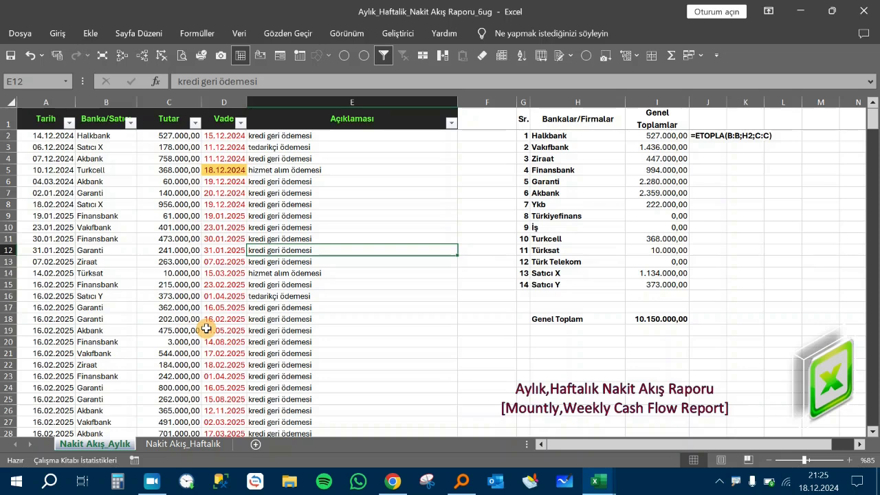
Step: Select a row 6 description entry and scroll through the monthly cash flow entries
{"action": "left_click", "coordinate": [410, 180]}
{"action": "scroll", "coordinate": [389, 259], "scroll_direction": "down", "scroll_amount": 8}
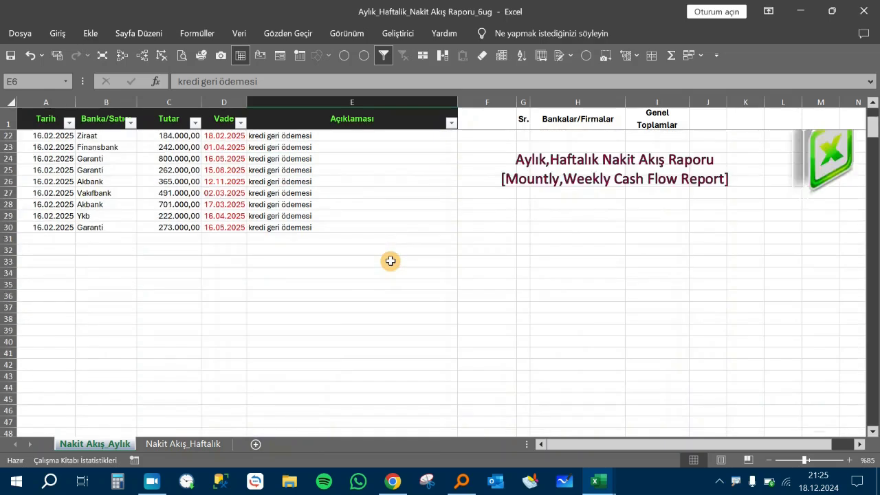
{"action": "scroll", "coordinate": [389, 259], "scroll_direction": "up", "scroll_amount": 8}
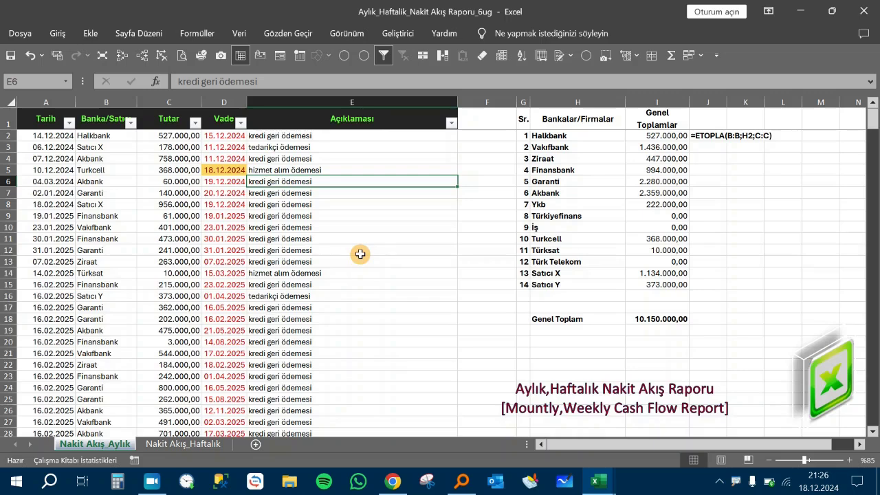
{"action": "scroll", "coordinate": [355, 270], "scroll_direction": "down", "scroll_amount": 1}
{"action": "scroll", "coordinate": [359, 266], "scroll_direction": "down", "scroll_amount": 5}
{"action": "scroll", "coordinate": [355, 267], "scroll_direction": "up", "scroll_amount": 6}
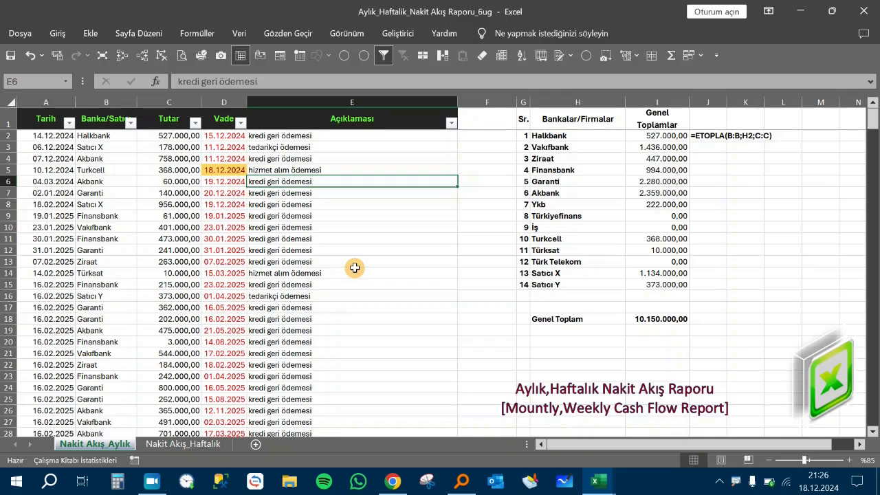
Step: Review the Tarih, Banka/Satıcı, Tutar, Vade and Açıklaması columns, including the Turkcell entry
{"action": "left_click", "coordinate": [58, 116]}
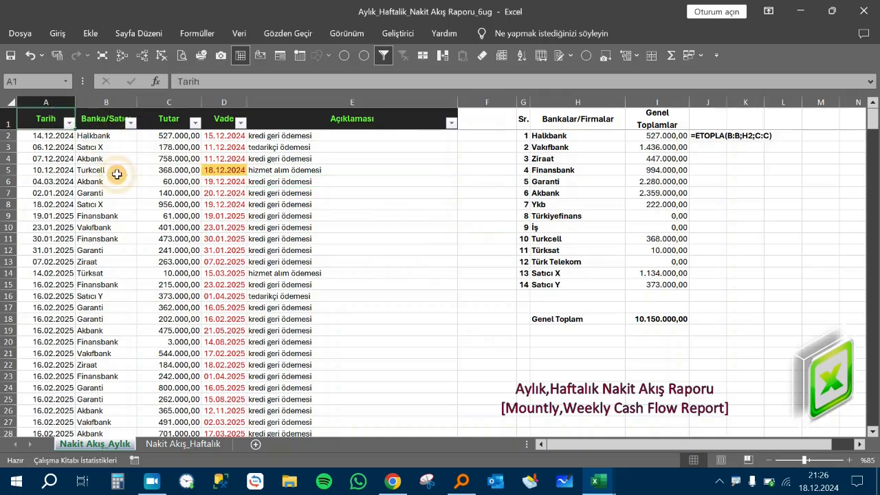
{"action": "left_click", "coordinate": [90, 117]}
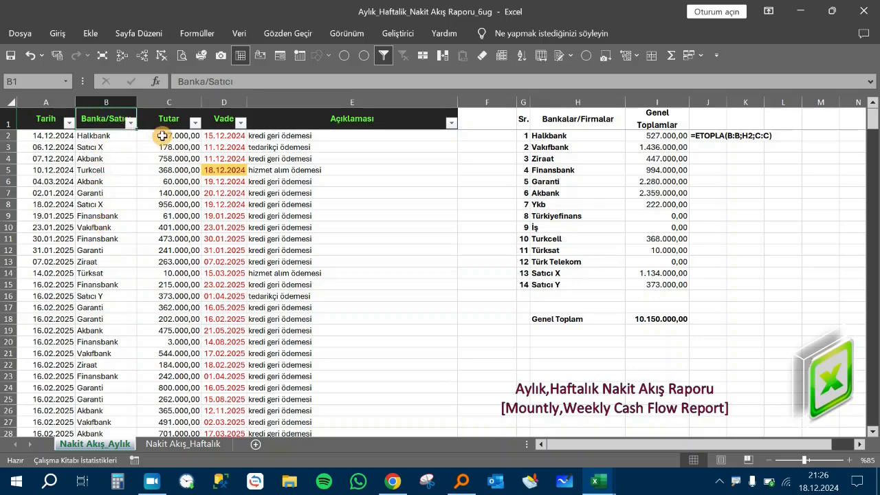
{"action": "left_click", "coordinate": [111, 170]}
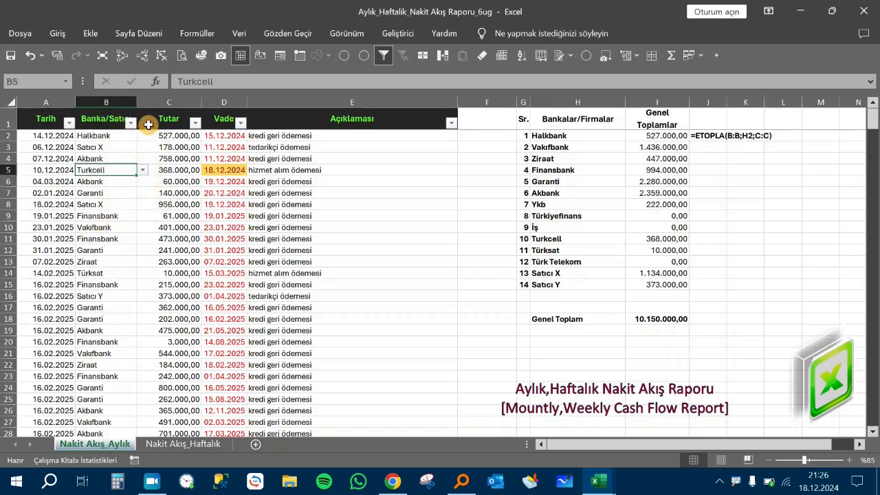
{"action": "left_click", "coordinate": [164, 119]}
{"action": "left_click", "coordinate": [223, 128]}
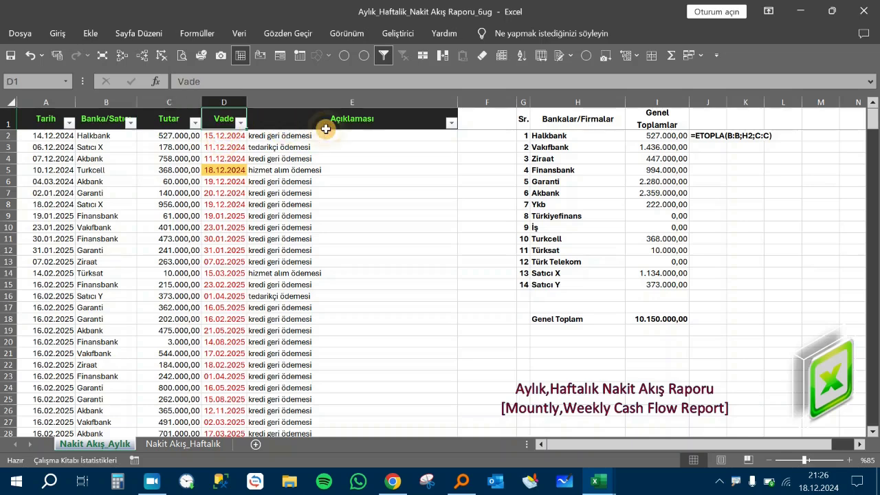
{"action": "left_click", "coordinate": [367, 126]}
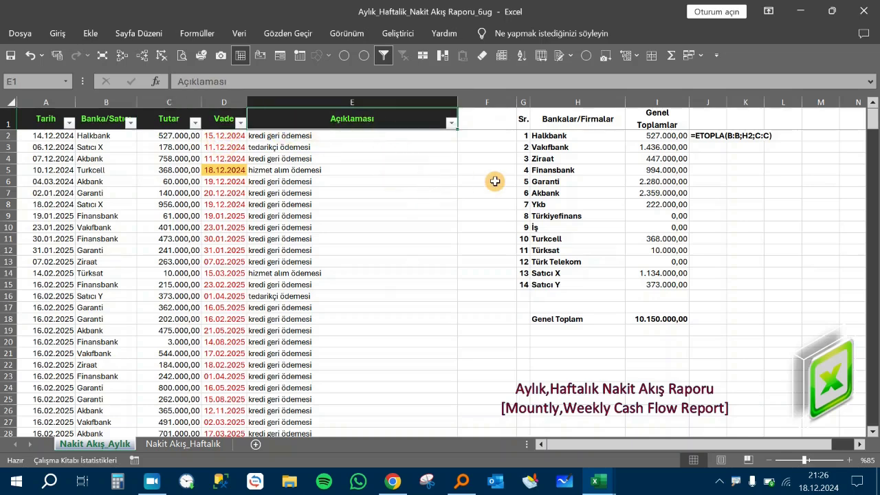
Step: Select the bank totals table G1:I18, inspect I9's total formula, and select J2's formula text
{"action": "mouse_move", "coordinate": [523, 121]}
{"action": "left_mouse_down"}
{"action": "mouse_move", "coordinate": [656, 245]}
{"action": "mouse_move", "coordinate": [654, 318]}
{"action": "left_mouse_up"}
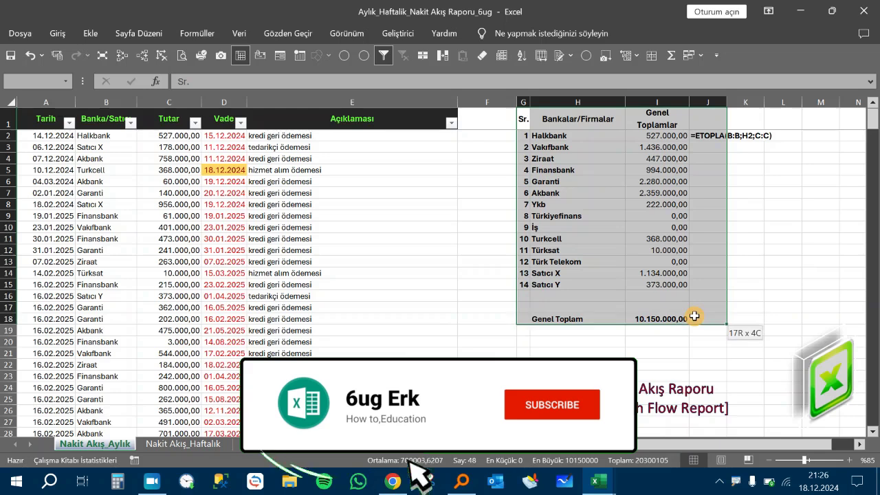
{"action": "left_click", "coordinate": [680, 221]}
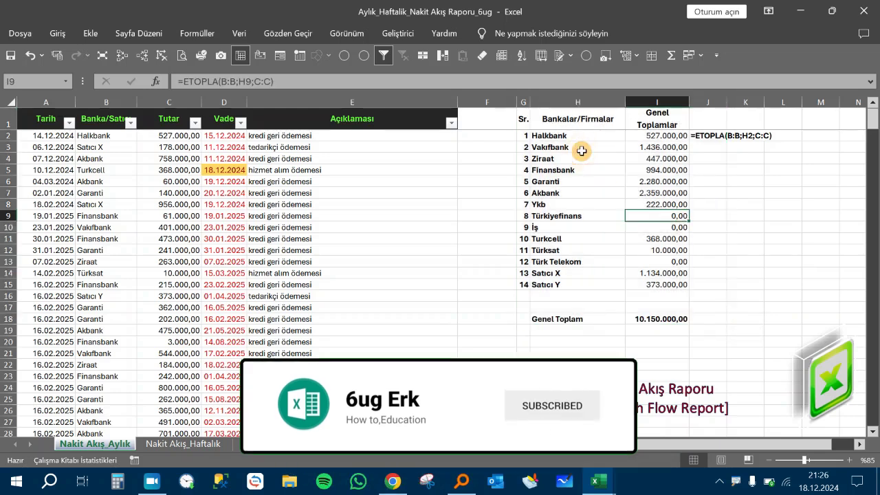
{"action": "left_click_drag", "start_coordinate": [530, 118], "coordinate": [656, 319]}
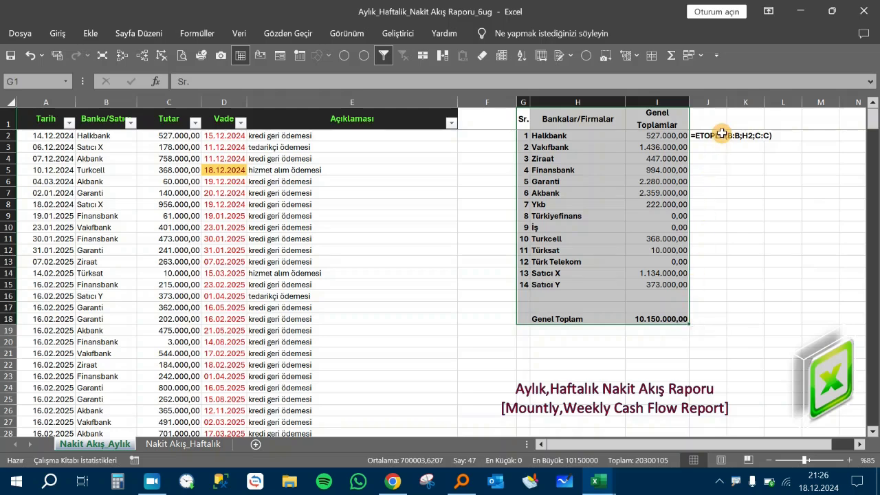
{"action": "left_click", "coordinate": [715, 135]}
Step: Color the J2 formula text red and select Halkbank's total in I2
{"action": "left_click", "coordinate": [55, 36]}
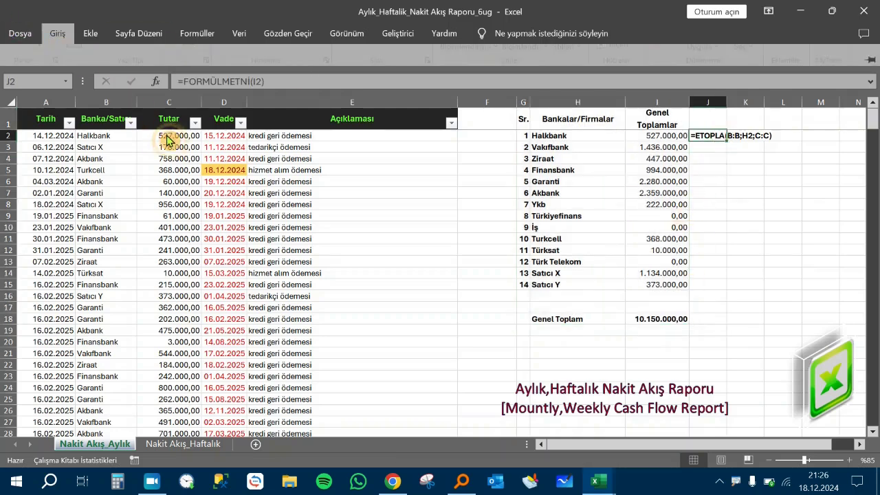
{"action": "left_click", "coordinate": [196, 80]}
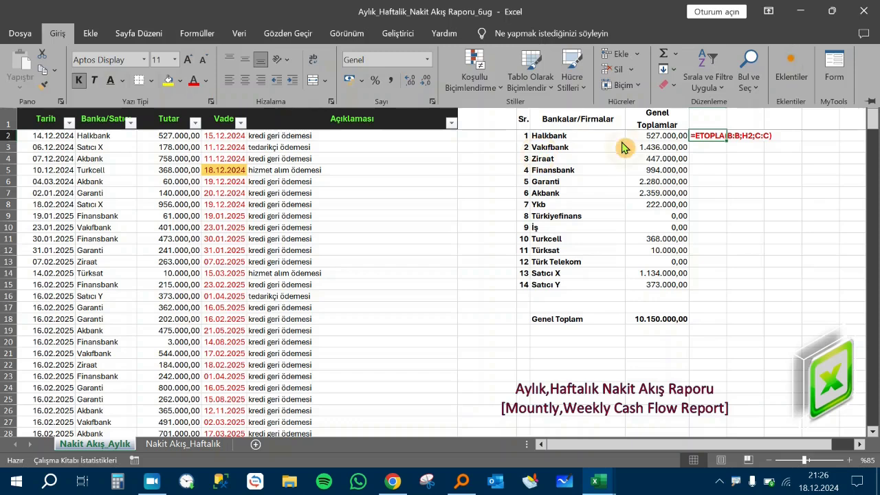
{"action": "left_click", "coordinate": [658, 136]}
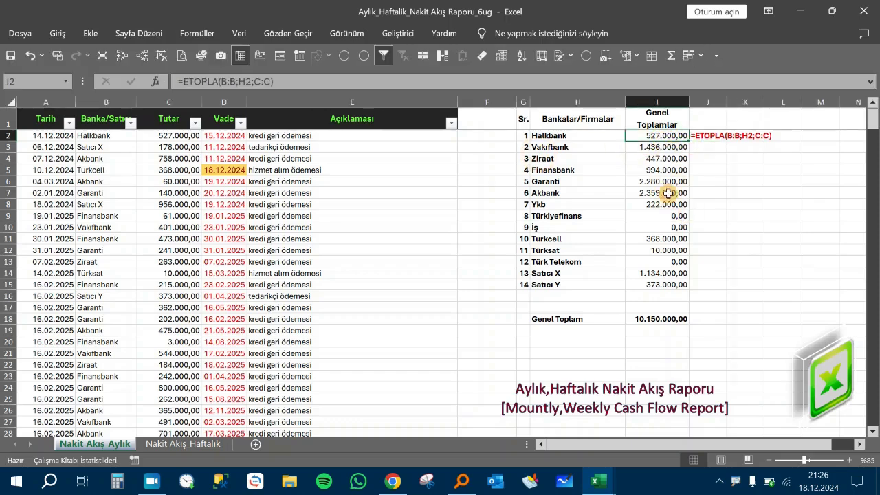
Step: Check the I15 total and the I2:I15 sum, then compare J2, I2 and Halkbank in H2
{"action": "left_click", "coordinate": [675, 282]}
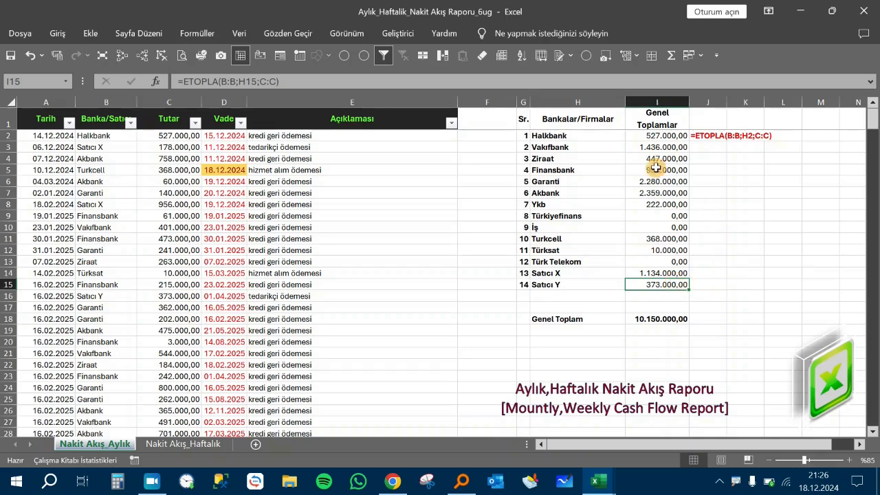
{"action": "left_click_drag", "start_coordinate": [660, 137], "coordinate": [668, 283]}
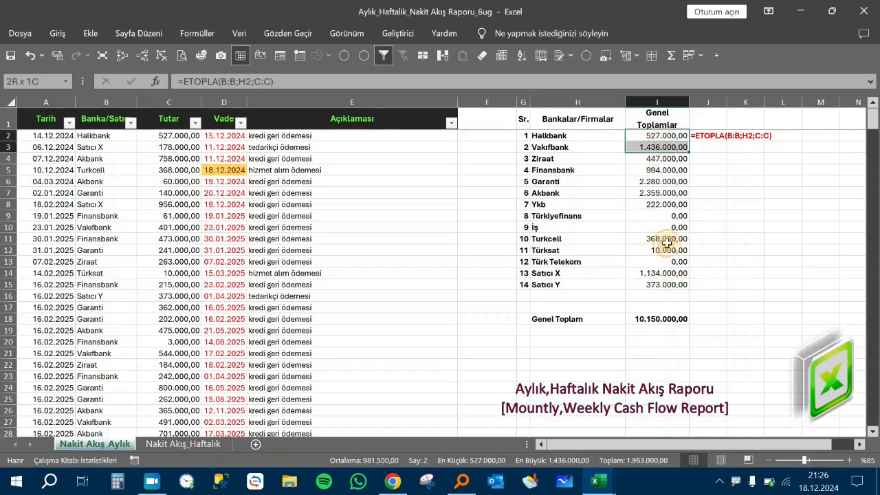
{"action": "left_click", "coordinate": [698, 135]}
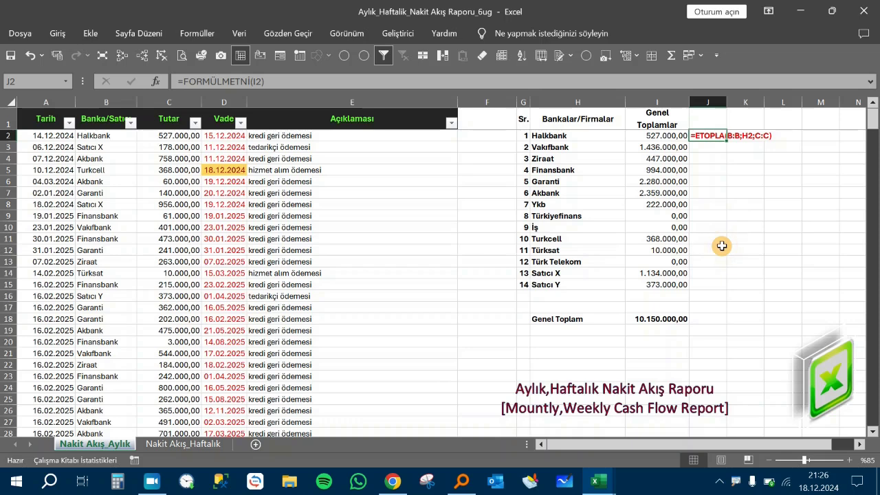
{"action": "key", "text": "Return"}
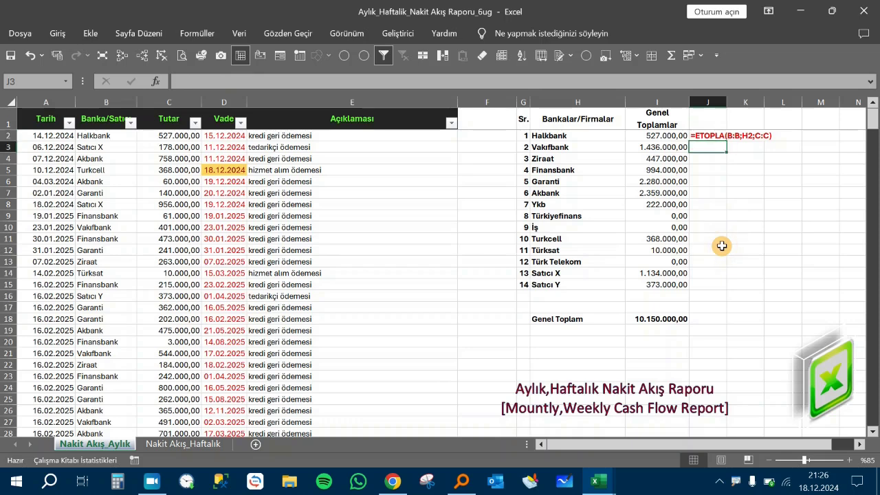
{"action": "key", "text": "Up"}
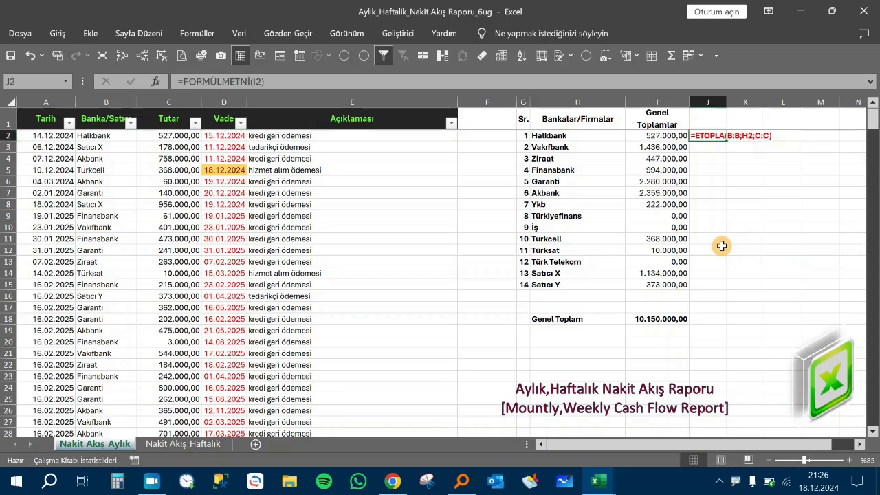
{"action": "key", "text": "Left"}
{"action": "key", "text": "Left"}
{"action": "key", "text": "Right"}
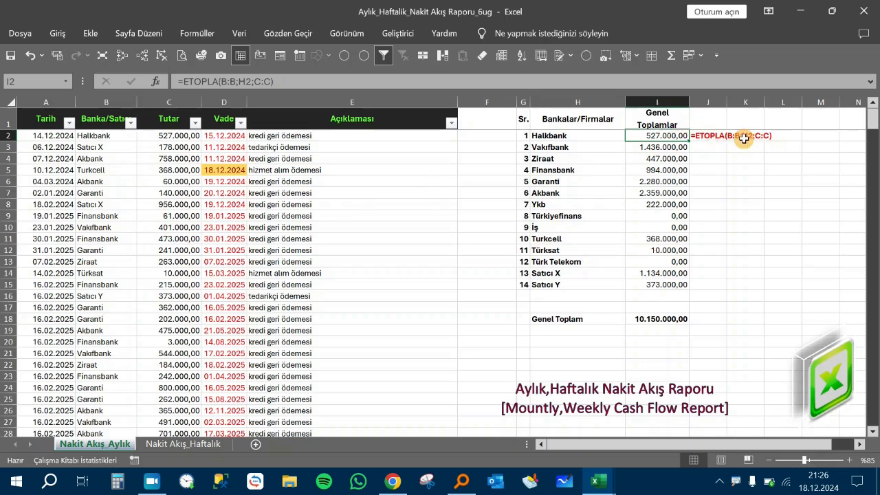
{"action": "left_click", "coordinate": [582, 134]}
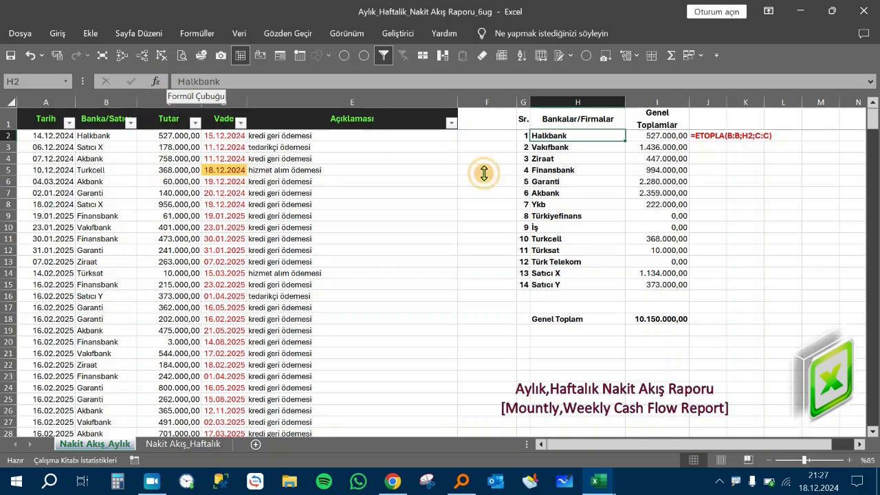
{"action": "left_click", "coordinate": [704, 170]}
{"action": "left_click", "coordinate": [179, 148]}
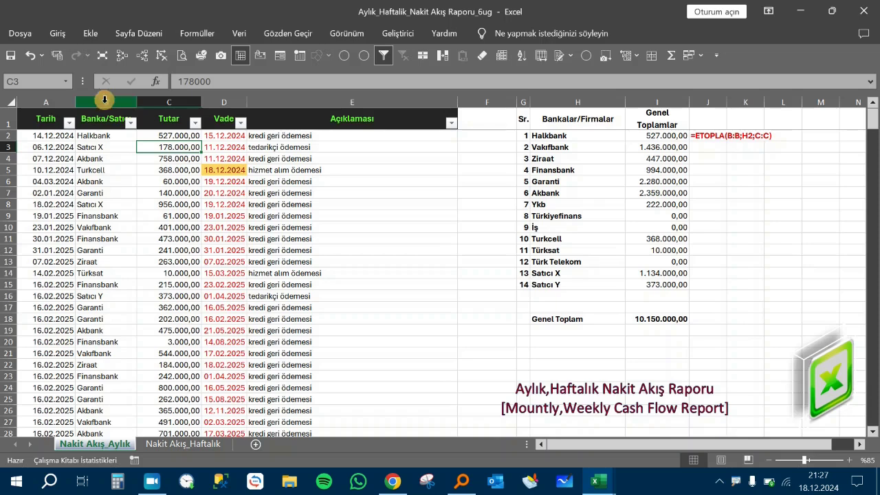
{"action": "left_click", "coordinate": [131, 123]}
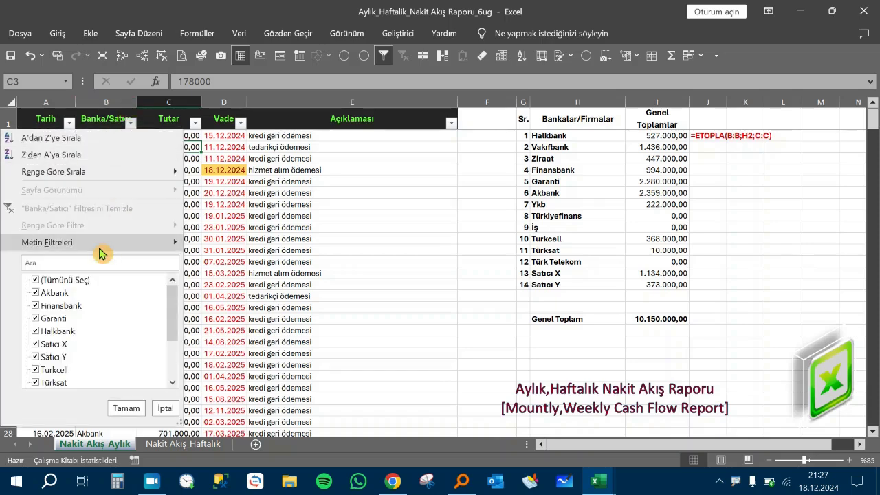
{"action": "left_click", "coordinate": [69, 280]}
{"action": "scroll", "coordinate": [69, 332], "scroll_direction": "down", "scroll_amount": 2}
{"action": "scroll", "coordinate": [69, 332], "scroll_direction": "up", "scroll_amount": 2}
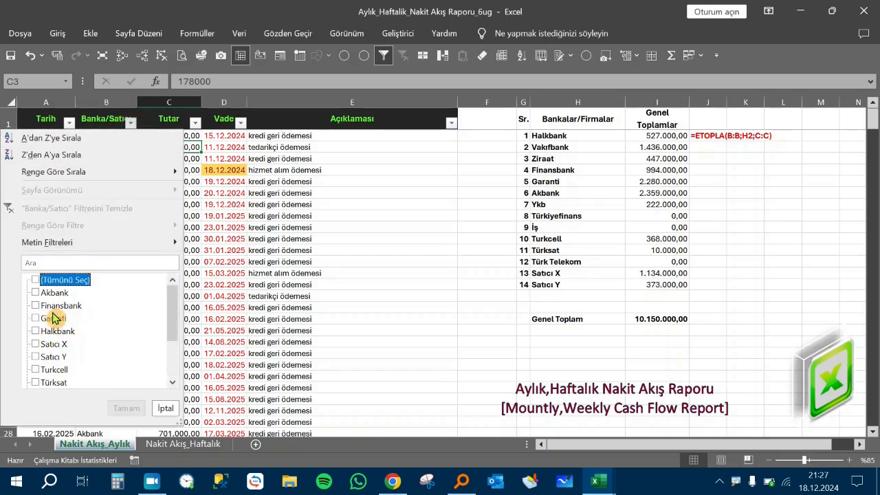
{"action": "left_click", "coordinate": [55, 343]}
{"action": "left_click", "coordinate": [105, 407]}
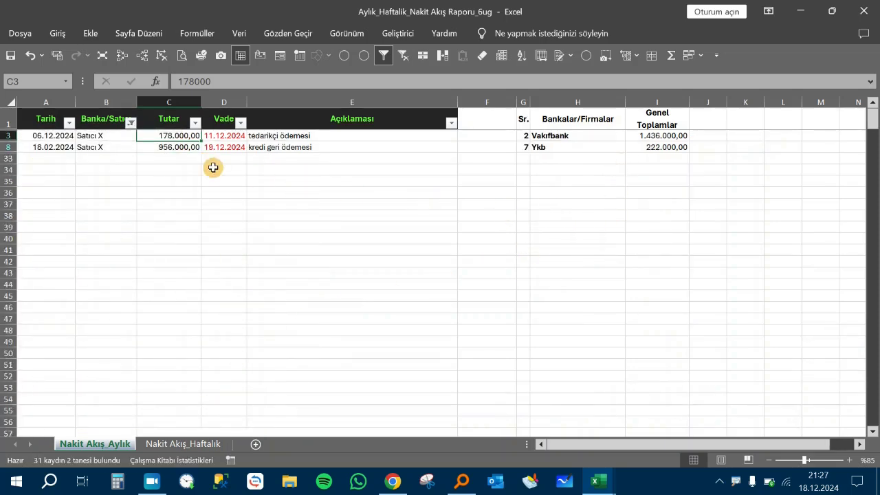
{"action": "left_click_drag", "start_coordinate": [183, 135], "coordinate": [183, 147]}
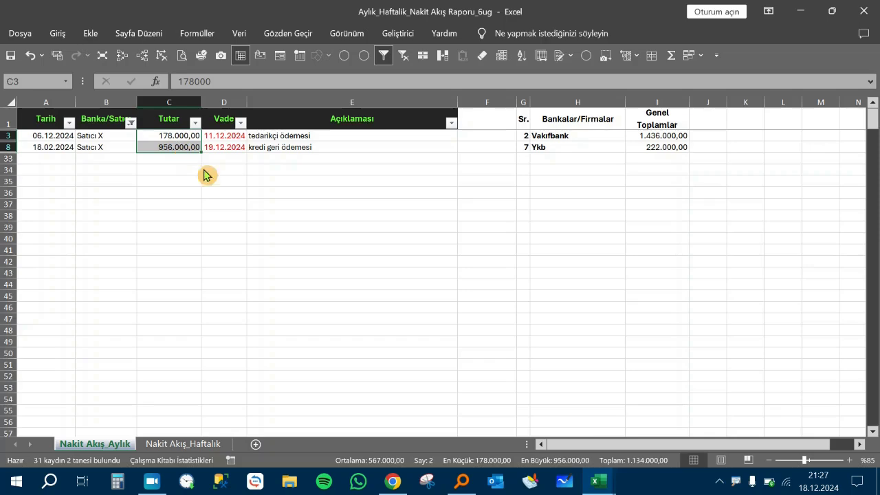
{"action": "left_click", "coordinate": [523, 273]}
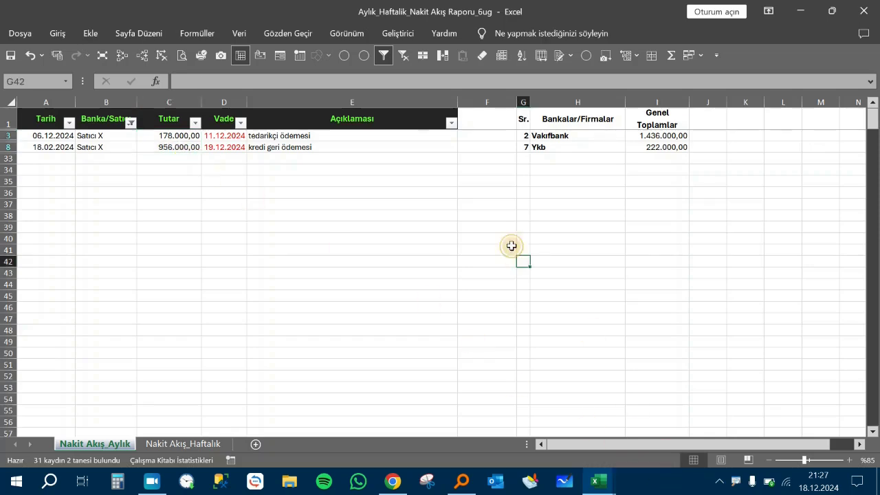
{"action": "left_click", "coordinate": [402, 55]}
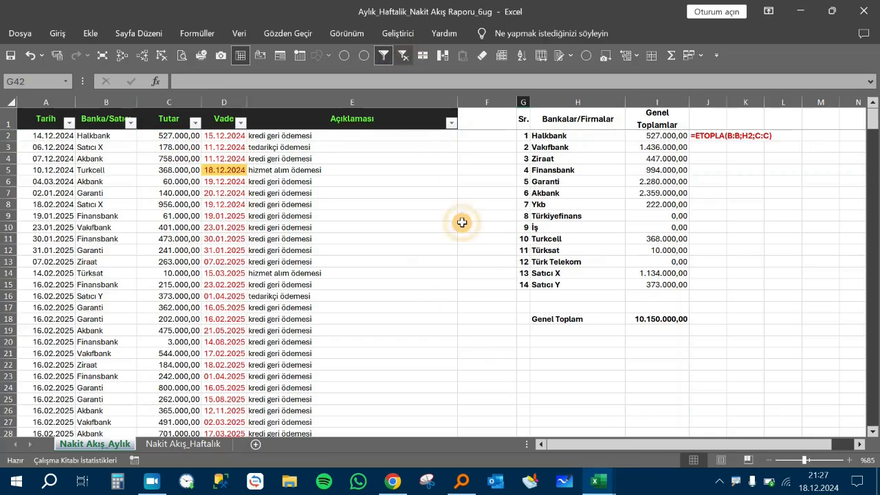
Step: Check the descriptions in rows 11, 15 and 24 and inspect the Genel Toplam grand total formula
{"action": "left_click", "coordinate": [658, 274]}
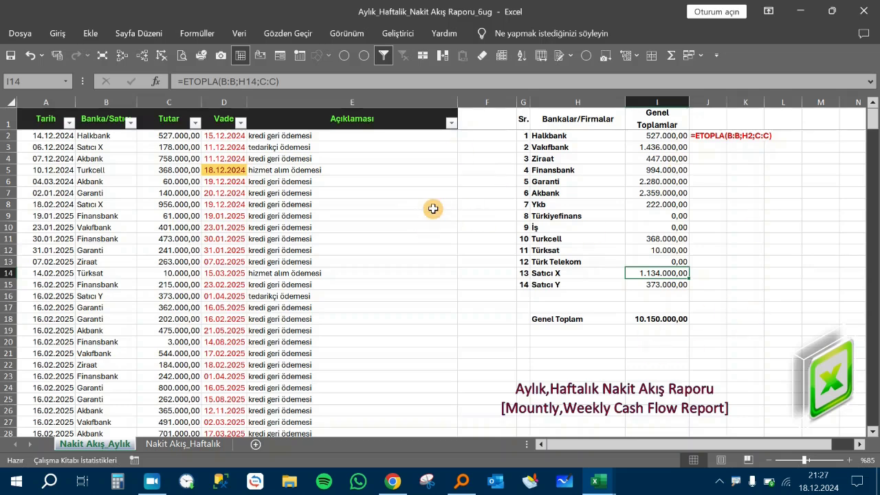
{"action": "left_click", "coordinate": [388, 238]}
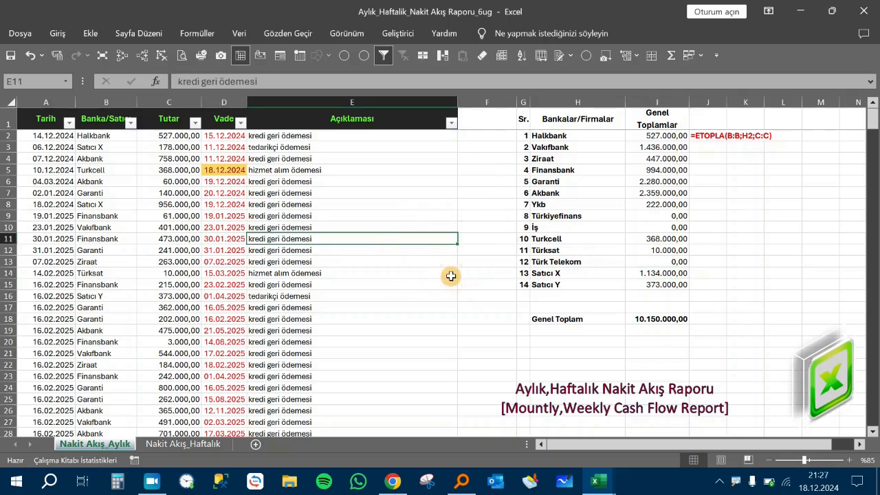
{"action": "left_click", "coordinate": [653, 322]}
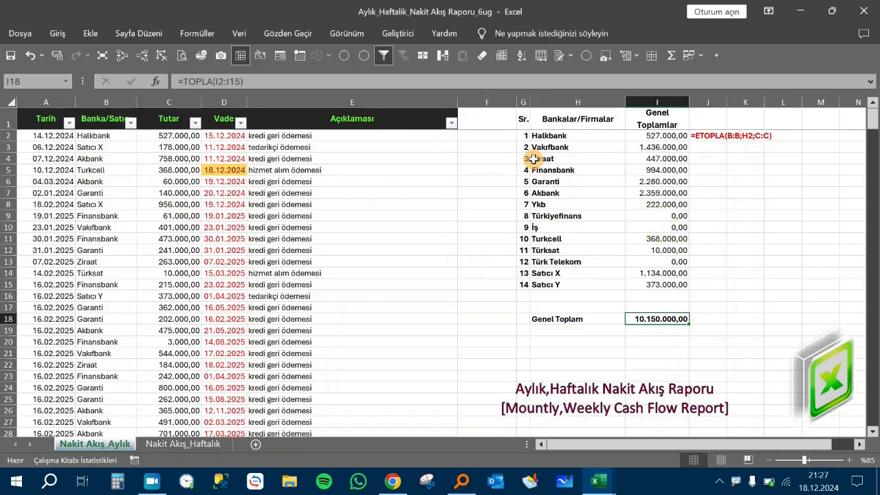
{"action": "left_click", "coordinate": [387, 227]}
{"action": "left_click", "coordinate": [324, 283]}
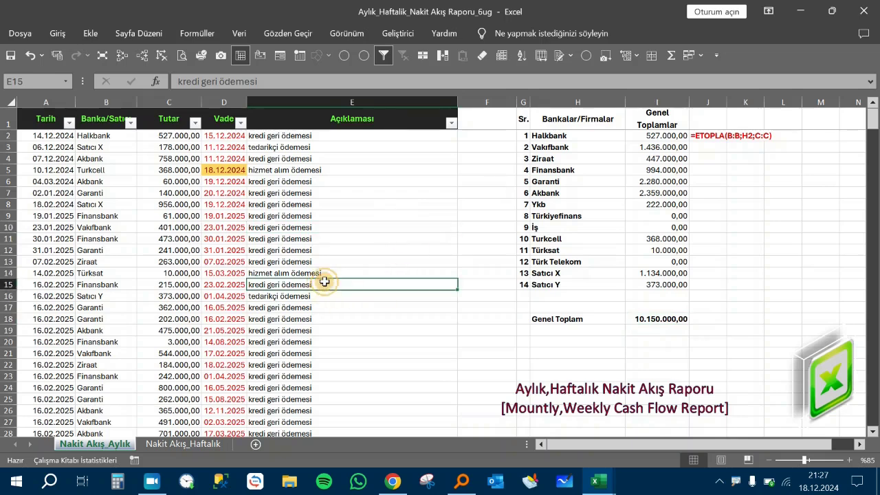
{"action": "left_click", "coordinate": [350, 238]}
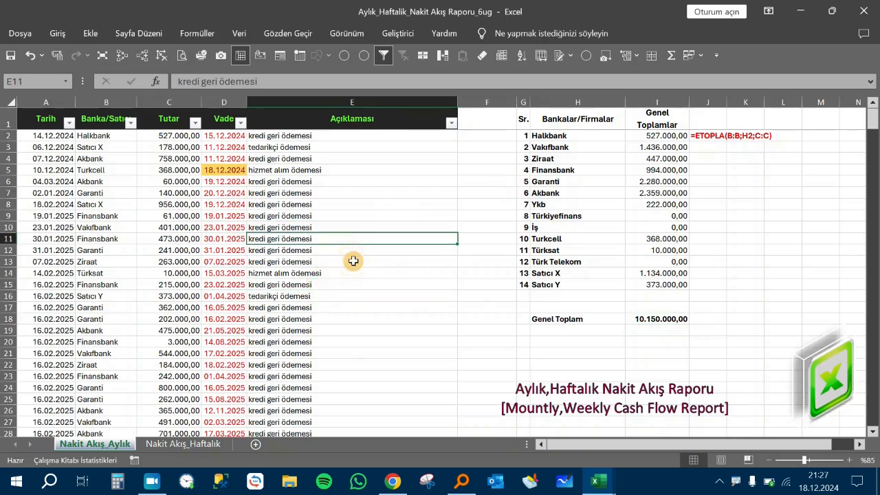
{"action": "left_click", "coordinate": [361, 382]}
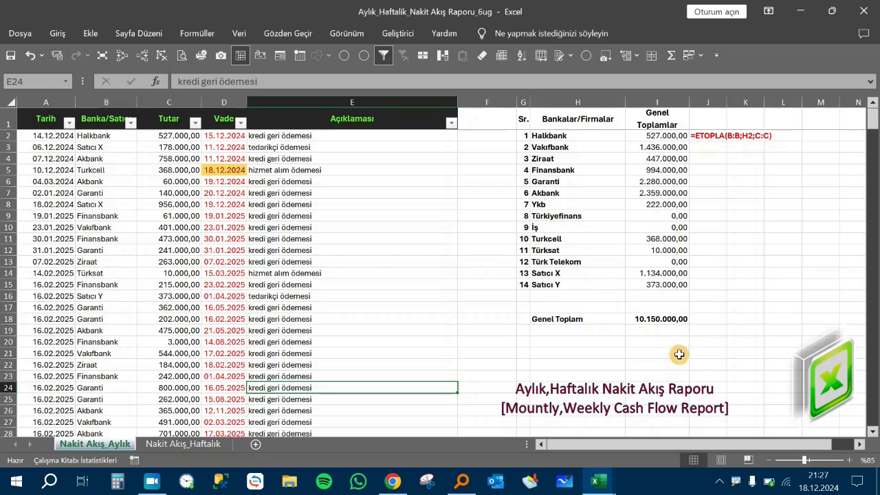
{"action": "left_click", "coordinate": [680, 321]}
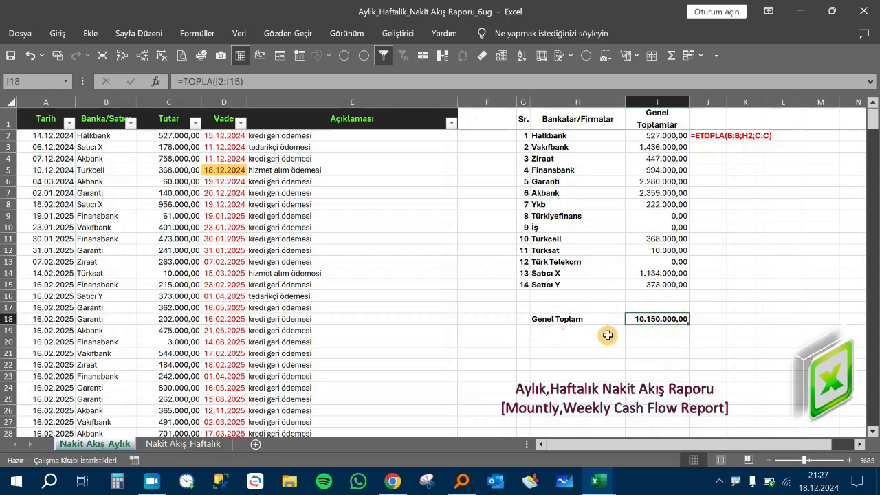
Step: Check the 18.12.2024 due date in row 5 and select an empty cell beside the table
{"action": "scroll", "coordinate": [172, 246], "scroll_direction": "down", "scroll_amount": 4}
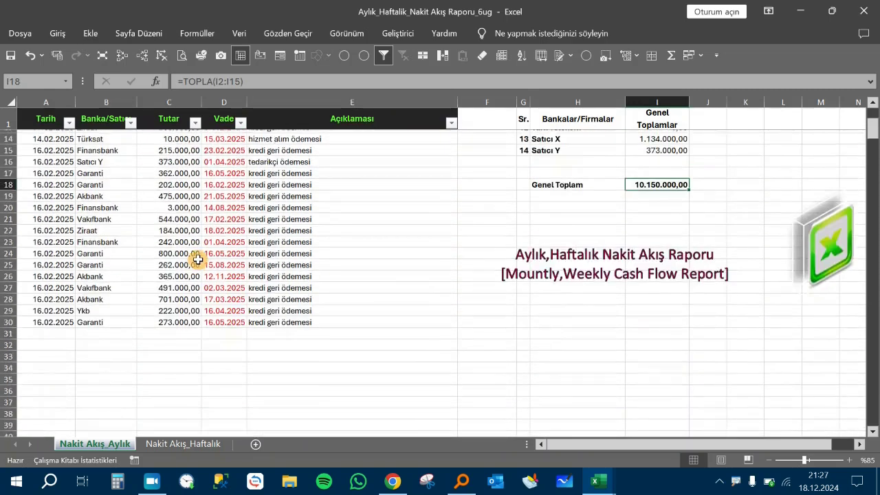
{"action": "scroll", "coordinate": [198, 260], "scroll_direction": "up", "scroll_amount": 4}
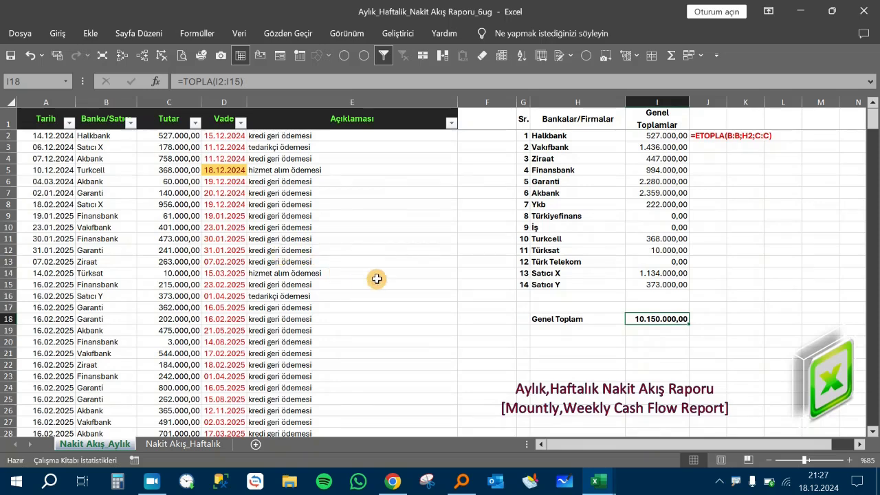
{"action": "left_click", "coordinate": [233, 171]}
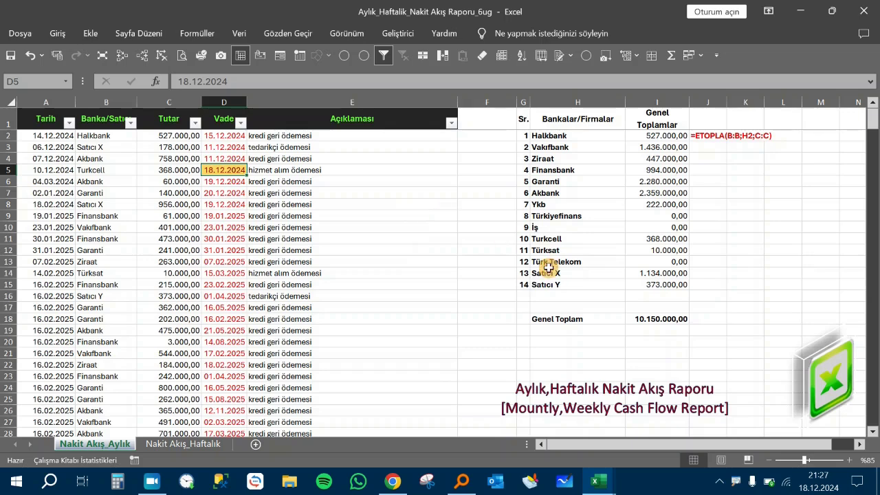
{"action": "left_click", "coordinate": [502, 315]}
Step: Select all data-validated due-date cells with Go To Special
{"action": "key", "text": "F5"}
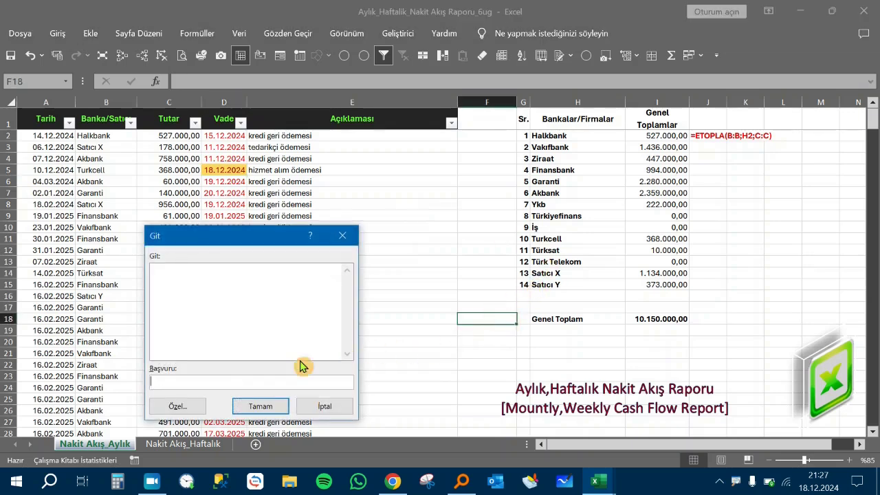
{"action": "left_click", "coordinate": [191, 404]}
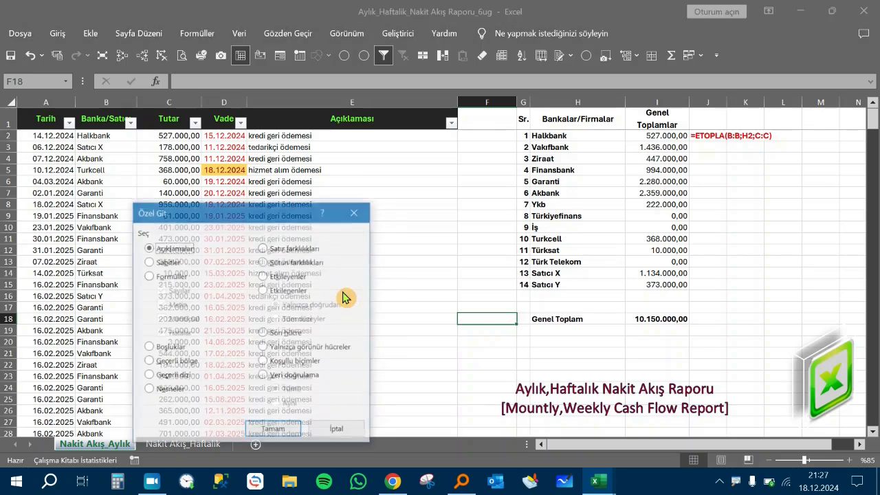
{"action": "left_click", "coordinate": [313, 373]}
{"action": "left_click", "coordinate": [288, 428]}
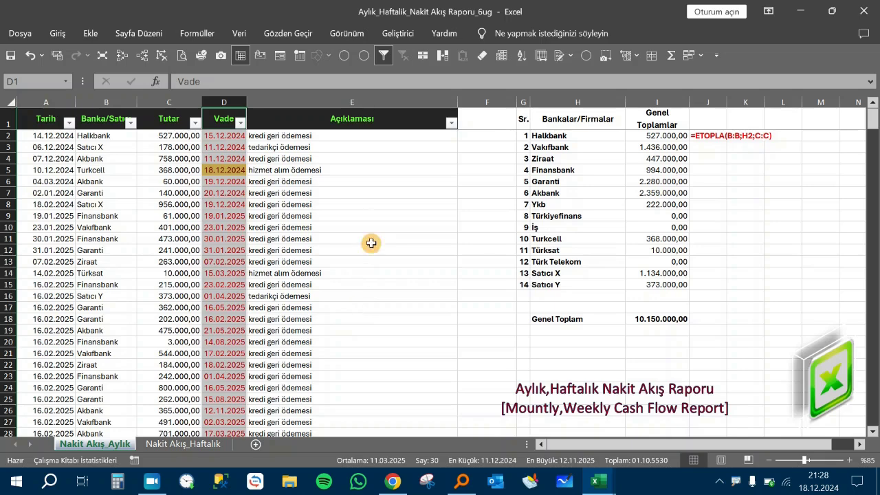
Step: Inspect the conditional formatting rule and fill highlighting today's due date, leaving it unchanged
{"action": "left_click", "coordinate": [58, 33]}
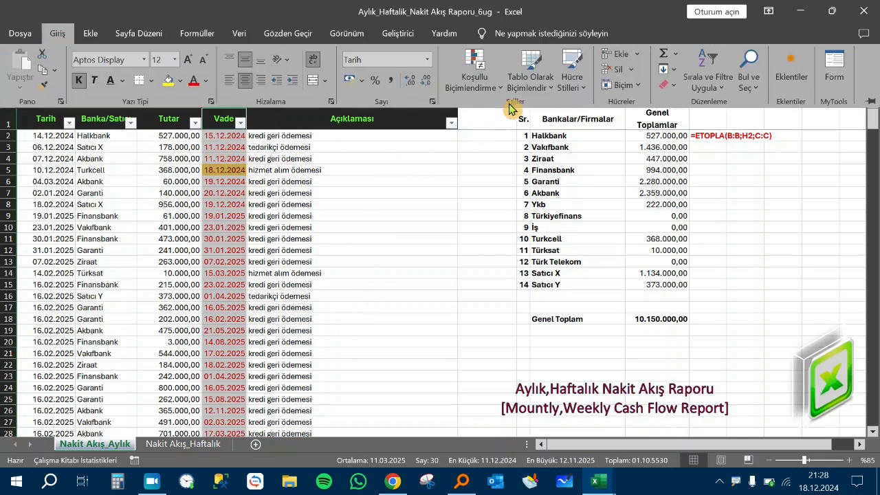
{"action": "left_click", "coordinate": [474, 77]}
{"action": "left_click", "coordinate": [530, 275]}
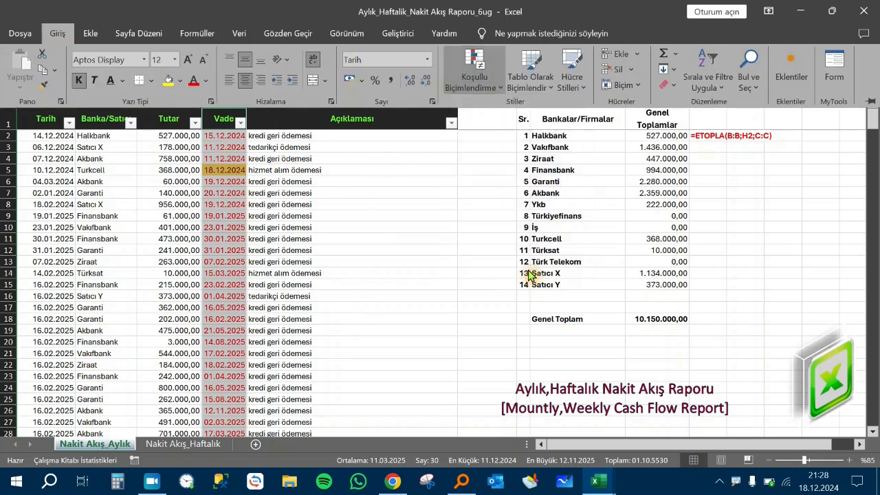
{"action": "double_click", "coordinate": [241, 335]}
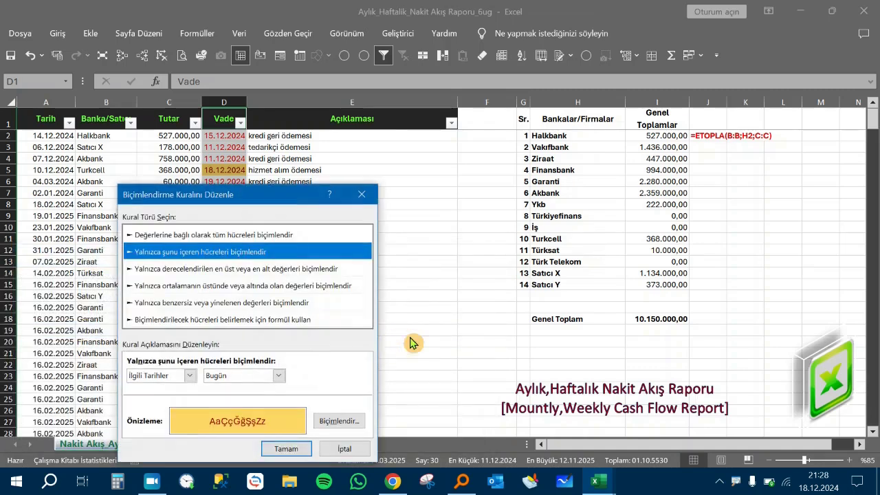
{"action": "left_click", "coordinate": [338, 421]}
{"action": "left_click", "coordinate": [347, 422]}
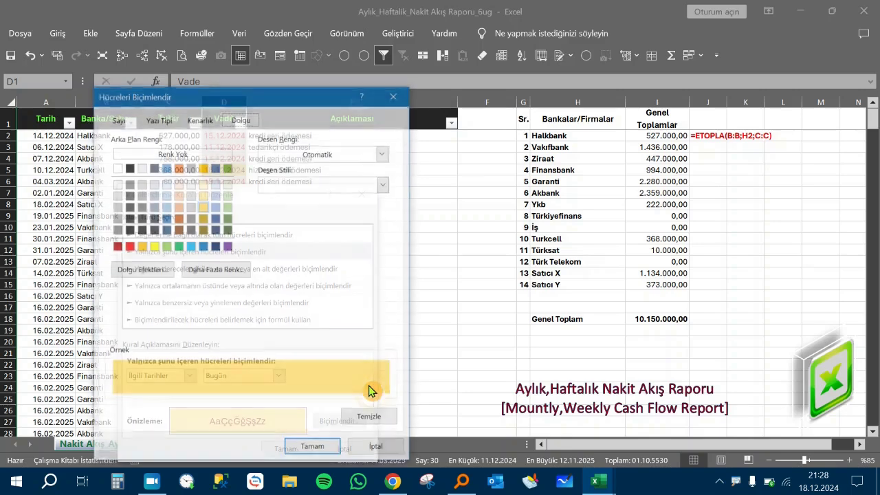
{"action": "key", "text": "Return"}
{"action": "key", "text": "Return"}
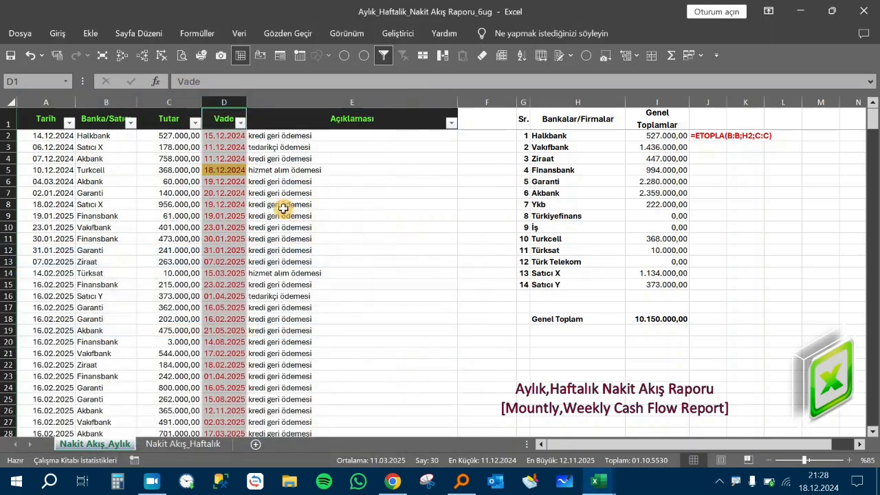
Step: On Nakit Akış_Haftalık, inspect the week's date heading formulas and a daily SUMIFS formula
{"action": "left_click", "coordinate": [475, 216]}
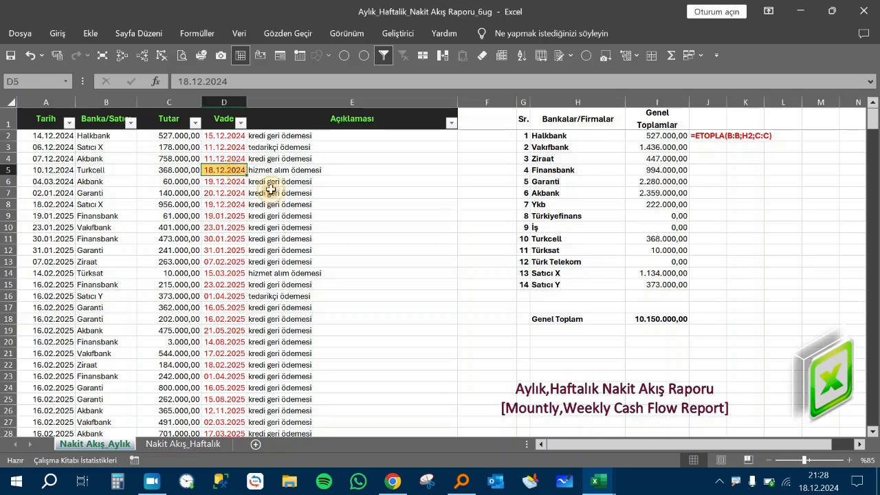
{"action": "left_click", "coordinate": [194, 444]}
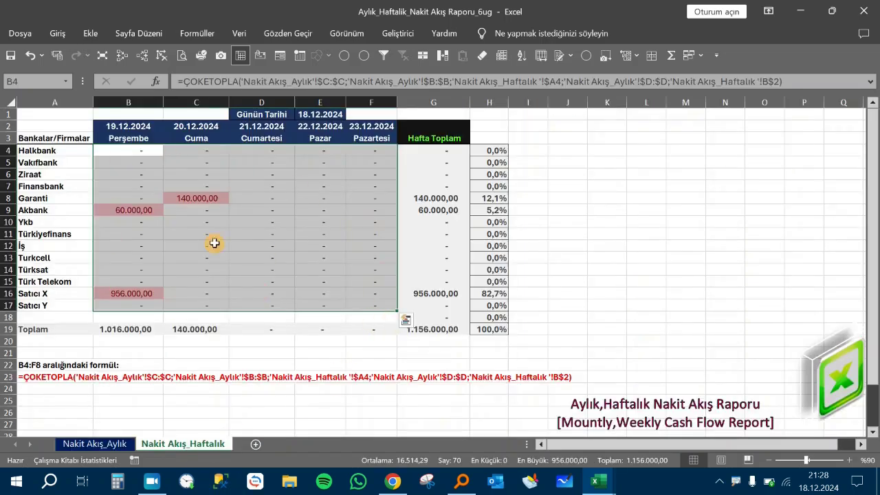
{"action": "left_click", "coordinate": [166, 157]}
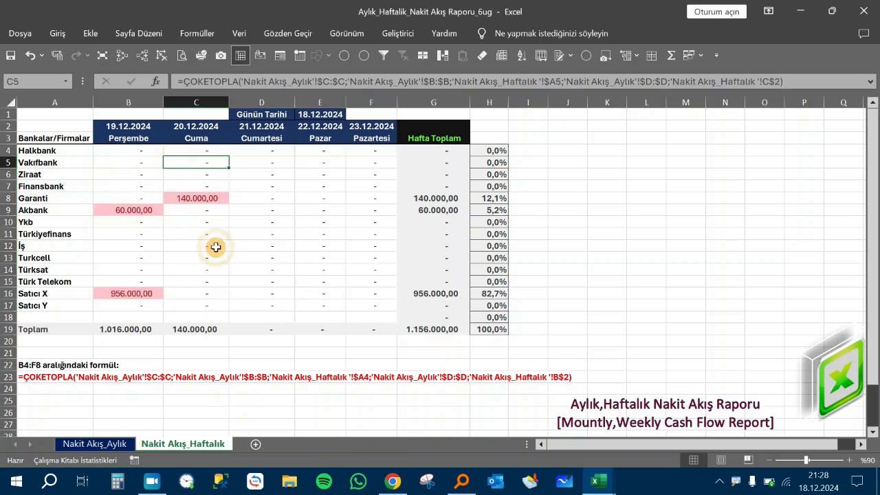
{"action": "left_click", "coordinate": [140, 128]}
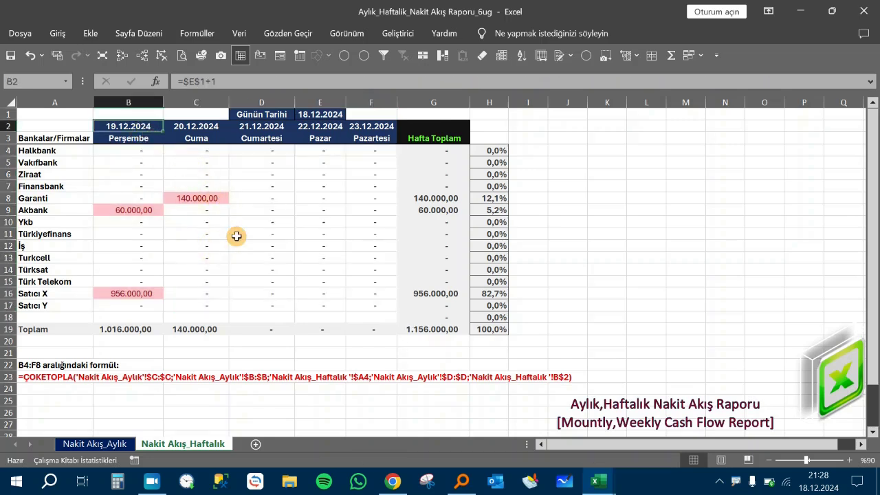
{"action": "key", "text": "Right"}
{"action": "key", "text": "Right"}
{"action": "key", "text": "Right"}
{"action": "key", "text": "Right"}
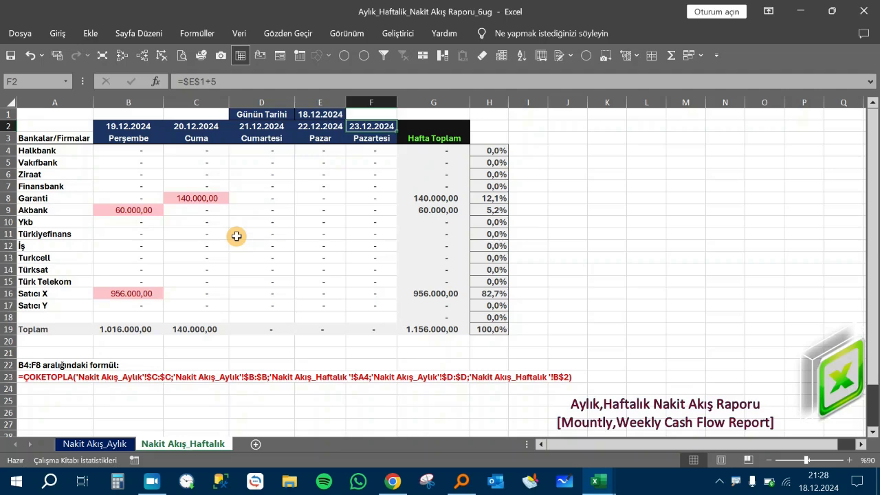
{"action": "left_click", "coordinate": [287, 279]}
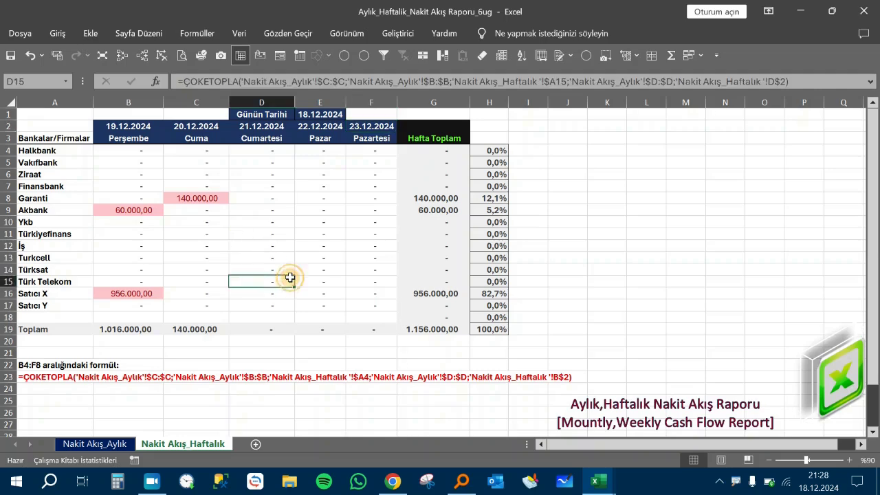
Step: Check Turkcell's 368.000,00 monthly entry, then view the weekly sheet's today's-date formula in E1
{"action": "left_click", "coordinate": [119, 444]}
{"action": "left_click", "coordinate": [176, 173]}
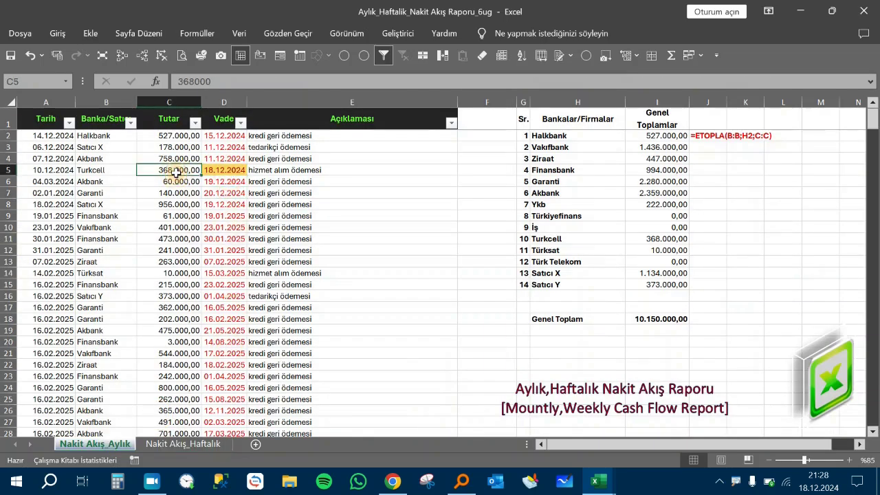
{"action": "left_click", "coordinate": [362, 172]}
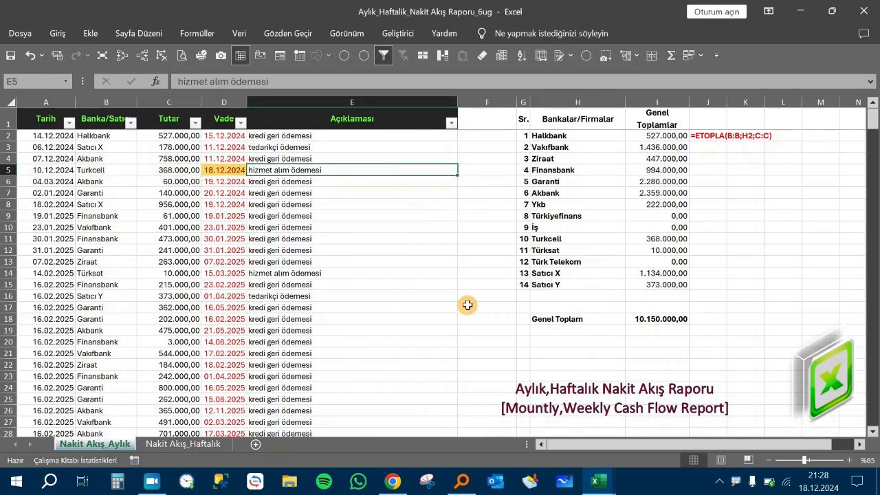
{"action": "left_click", "coordinate": [210, 447]}
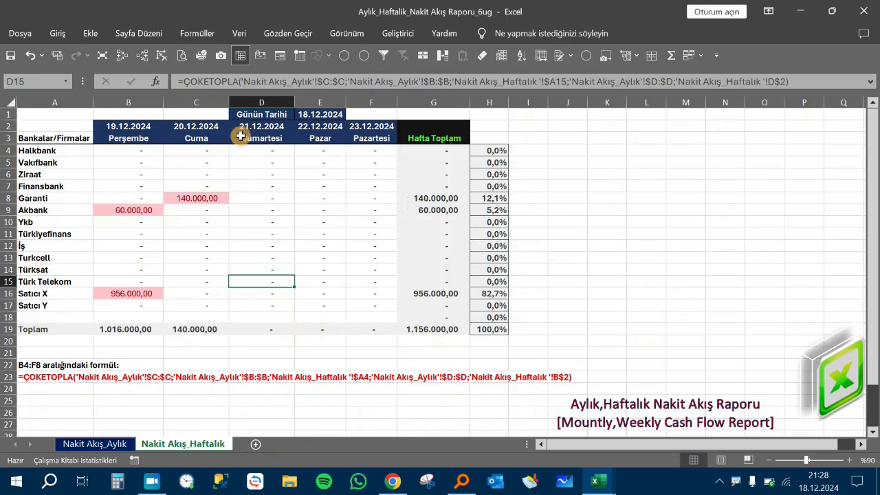
{"action": "left_click", "coordinate": [315, 114]}
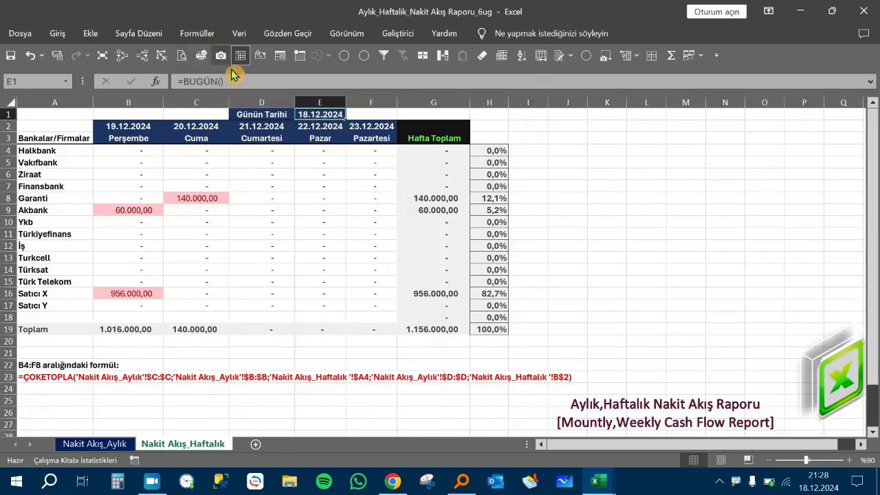
{"action": "left_click_drag", "start_coordinate": [226, 81], "coordinate": [182, 81]}
{"action": "left_click", "coordinate": [258, 234]}
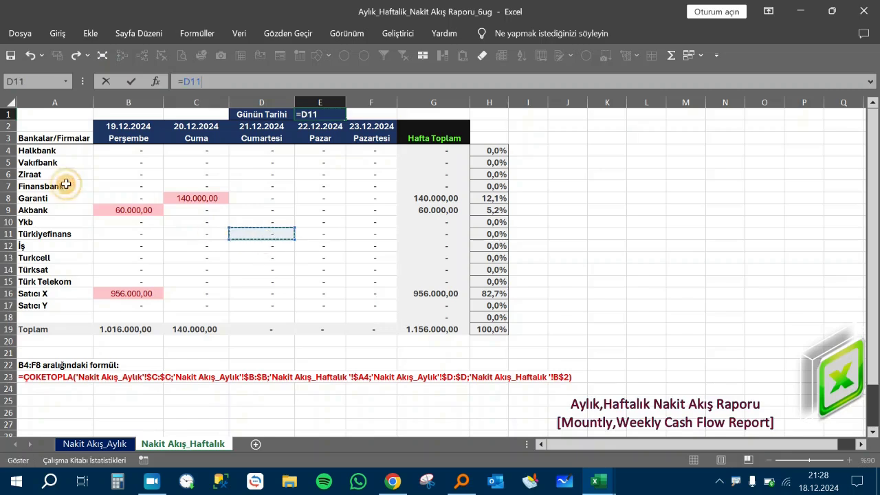
{"action": "left_click", "coordinate": [86, 138]}
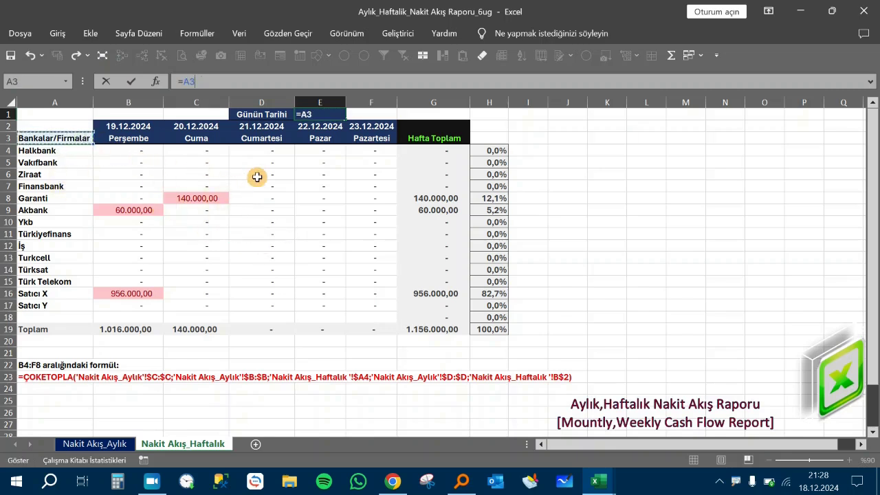
{"action": "key", "text": "Escape"}
{"action": "left_click", "coordinate": [69, 139]}
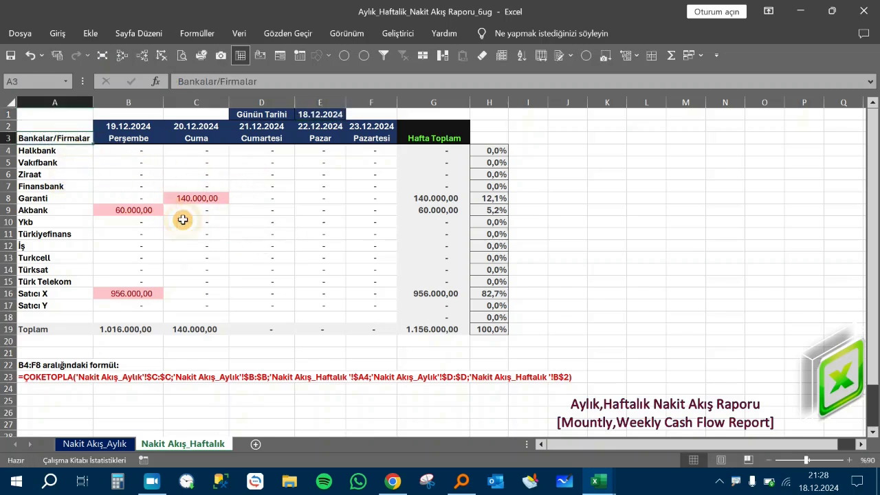
{"action": "key", "text": "Right"}
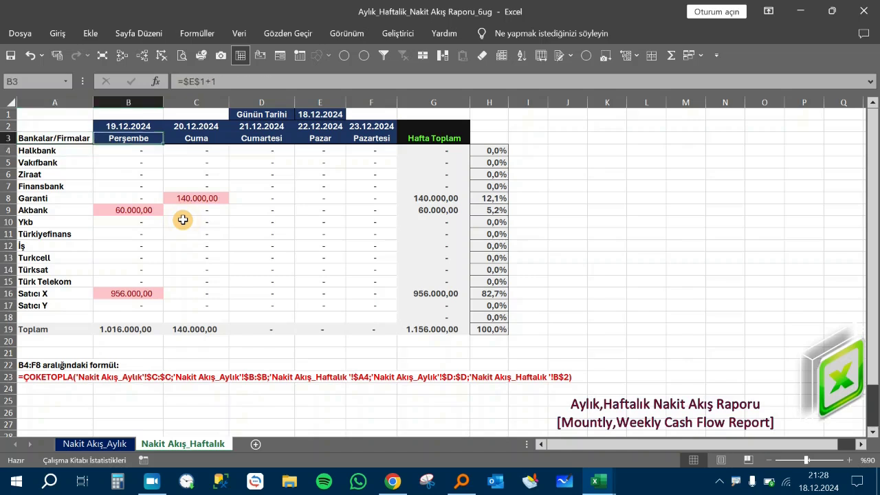
{"action": "key", "text": "Right"}
{"action": "key", "text": "Right"}
{"action": "key", "text": "Right"}
{"action": "key", "text": "Right"}
{"action": "key", "text": "Right"}
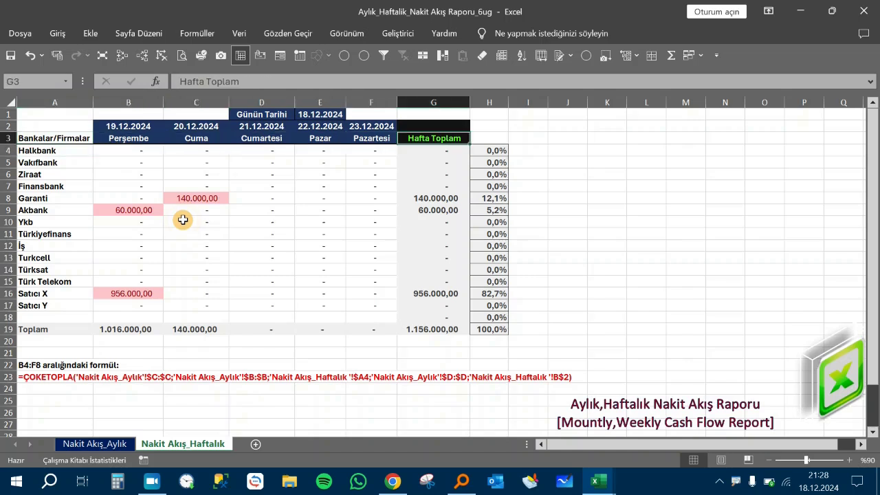
{"action": "key", "text": "Down"}
{"action": "key", "text": "Left"}
{"action": "key", "text": "Left"}
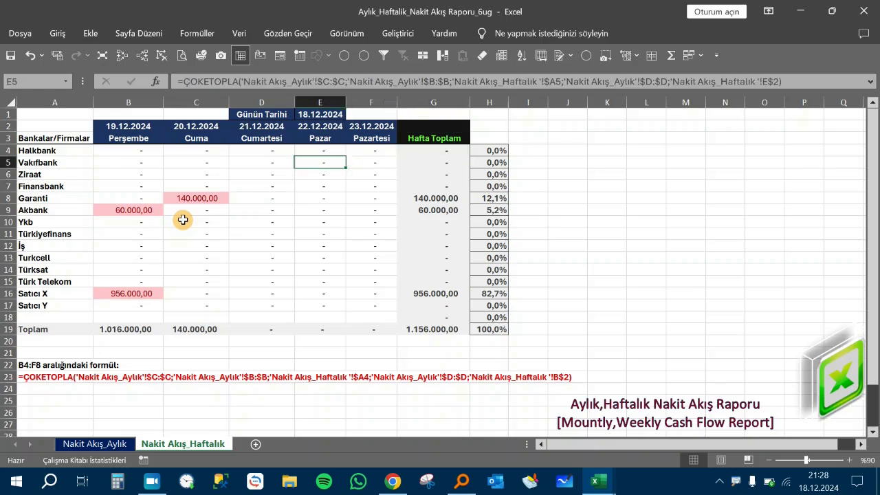
{"action": "key", "text": "Left"}
{"action": "key", "text": "Left"}
{"action": "key", "text": "Right"}
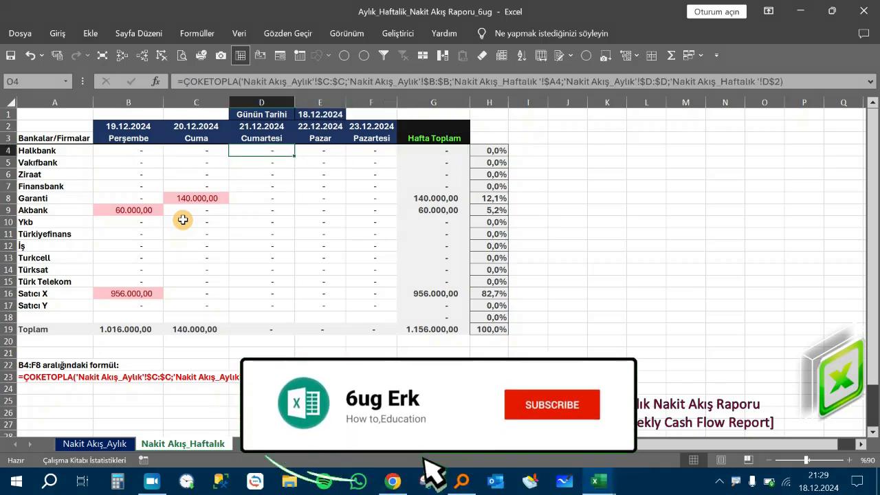
{"action": "key", "text": "Right"}
{"action": "key", "text": "Right"}
{"action": "key", "text": "Right"}
{"action": "key", "text": "F2"}
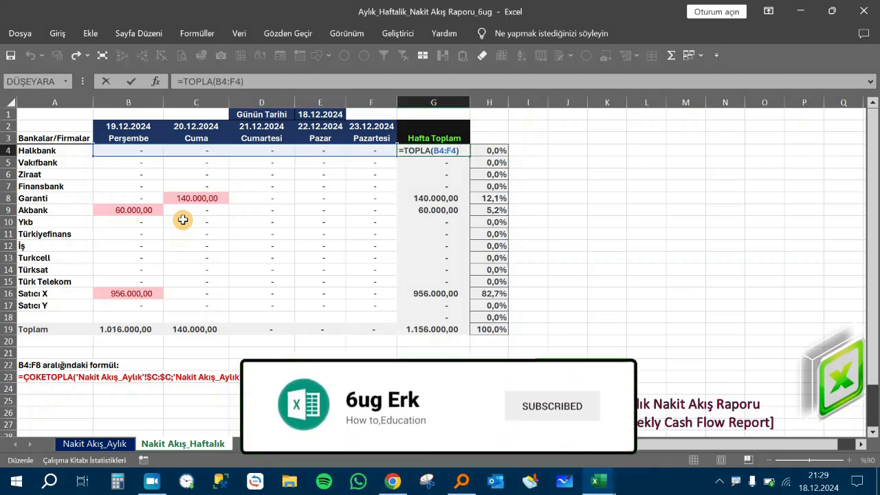
{"action": "key", "text": "Return"}
{"action": "key", "text": "F2"}
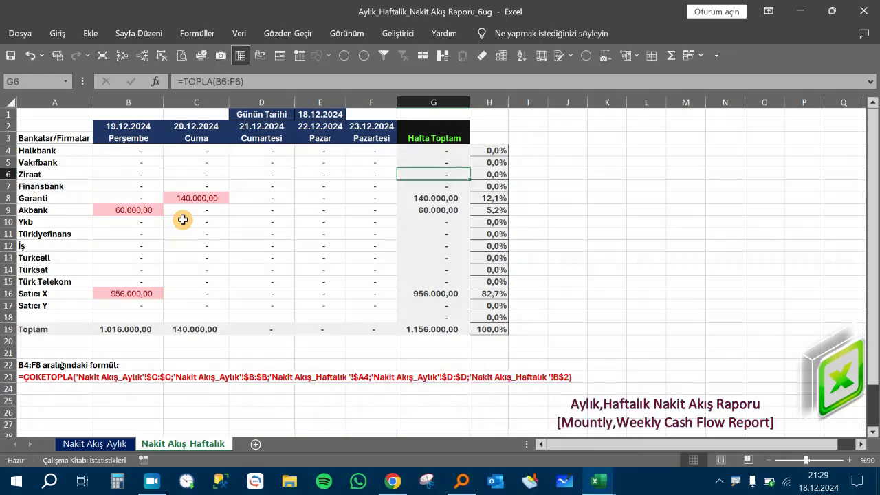
{"action": "key", "text": "Down"}
{"action": "key", "text": "Down"}
{"action": "key", "text": "Down"}
{"action": "key", "text": "Down"}
{"action": "key", "text": "Down"}
{"action": "key", "text": "Down"}
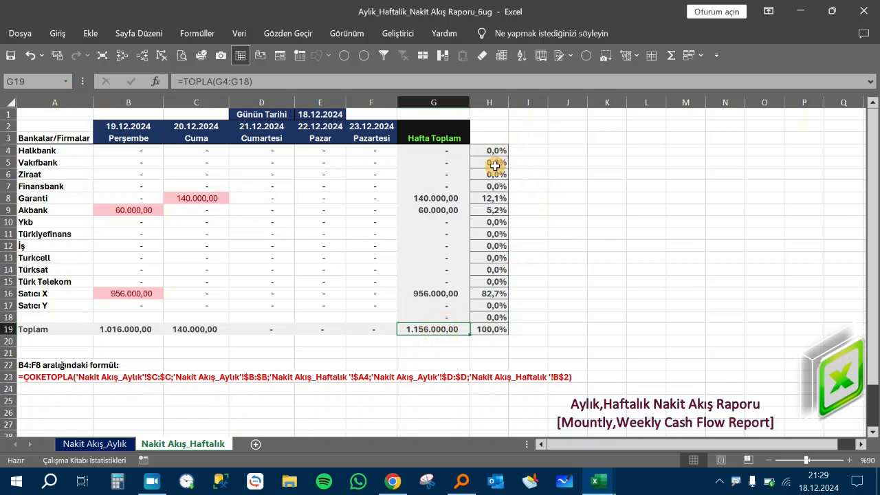
{"action": "left_click", "coordinate": [504, 200]}
{"action": "key", "text": "F2"}
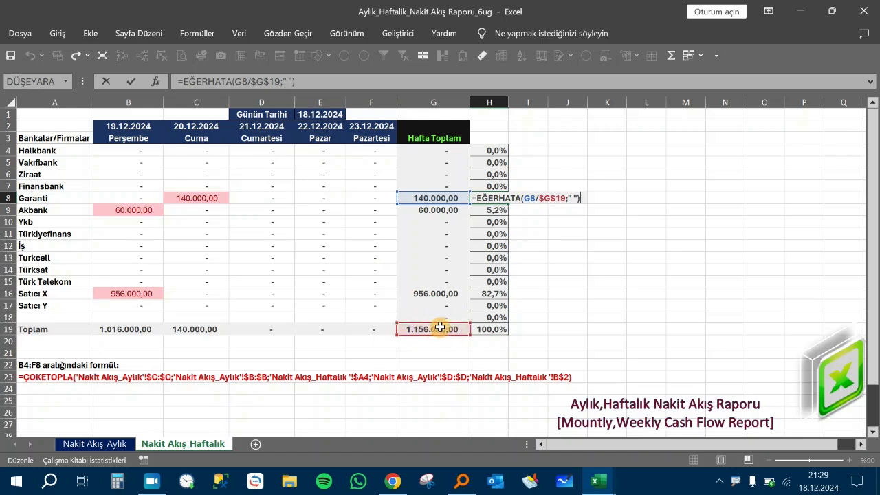
{"action": "key", "text": "Escape"}
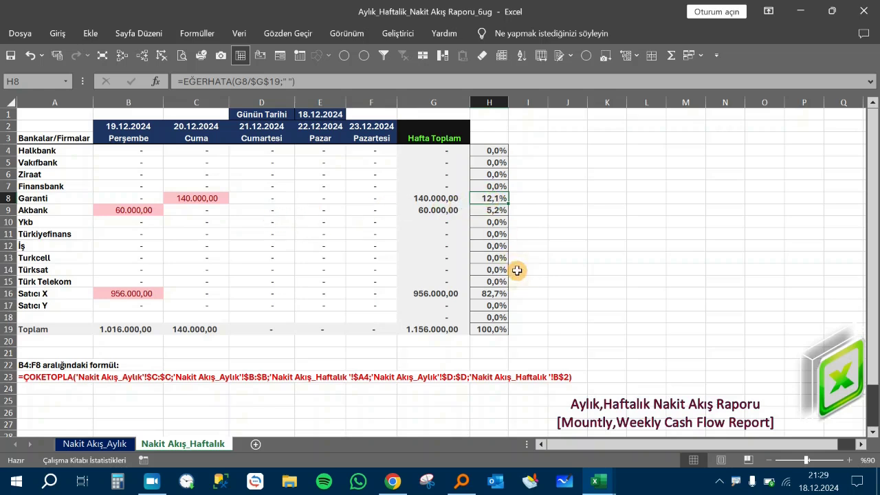
{"action": "key", "text": "F2"}
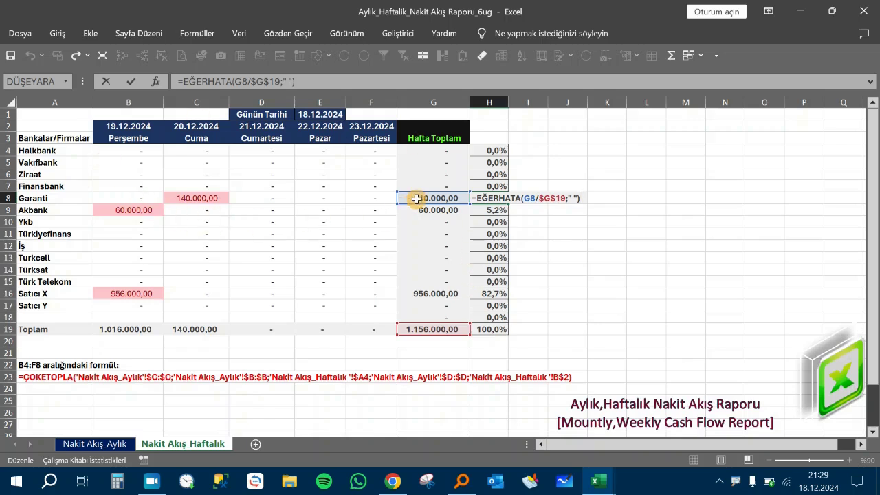
{"action": "key", "text": "ctrl+Return"}
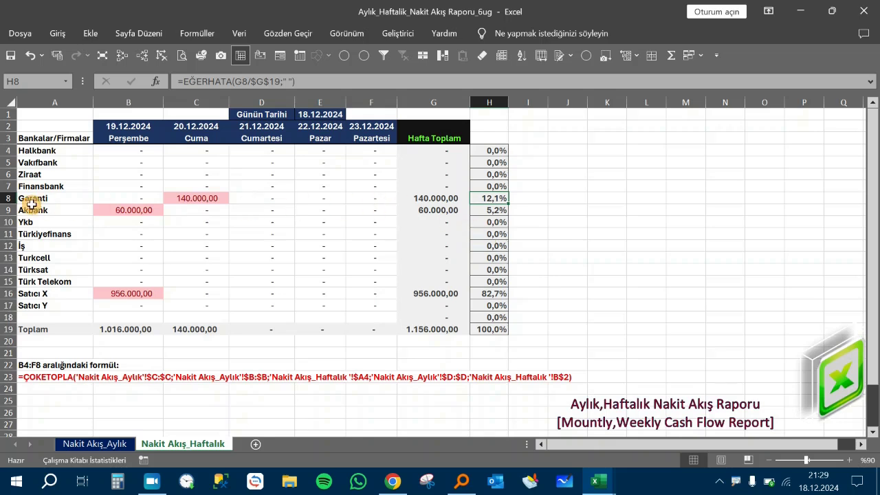
{"action": "left_click", "coordinate": [184, 198]}
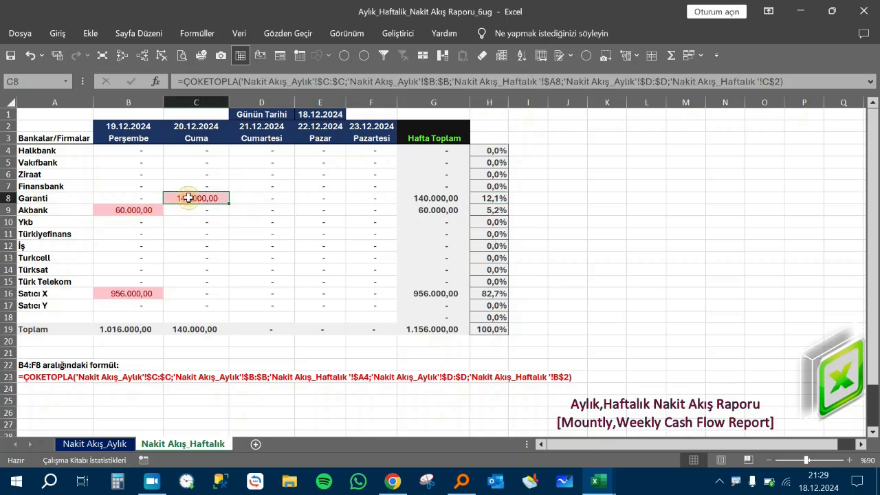
Step: Check Garanti's weekly total and the Garanti and Halkbank share percentage formulas against the monthly sheet
{"action": "left_click", "coordinate": [435, 201]}
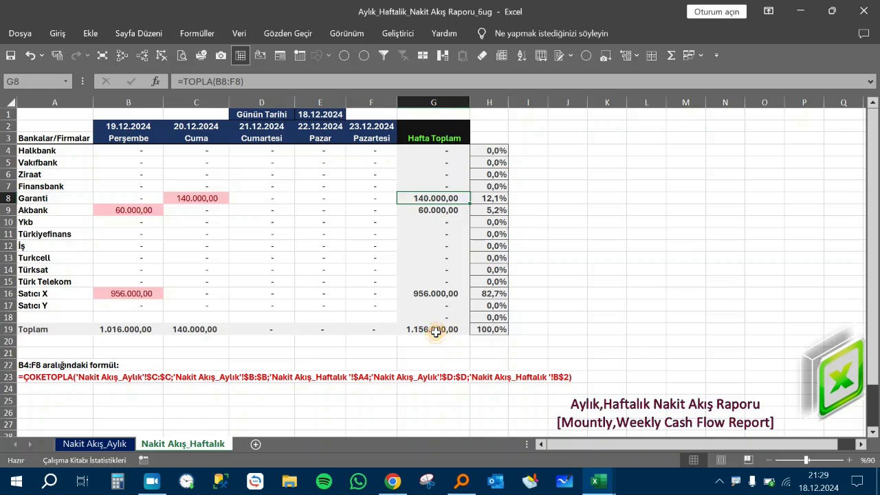
{"action": "left_click", "coordinate": [489, 199]}
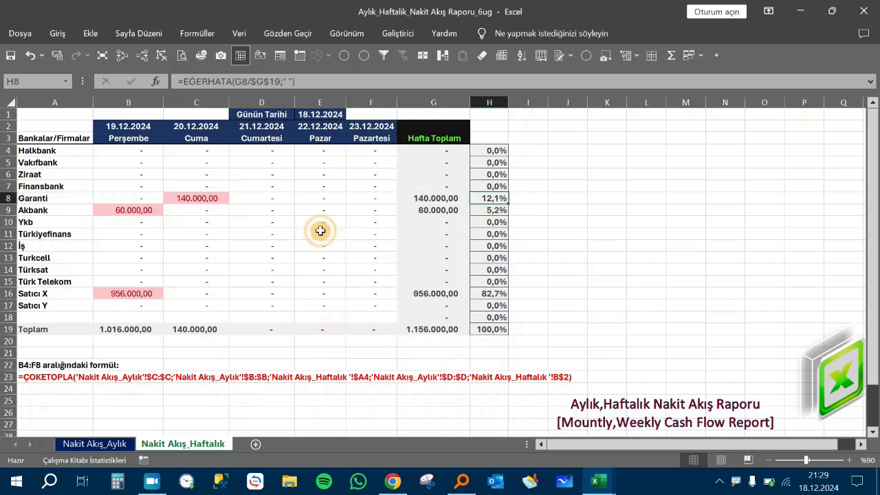
{"action": "left_click", "coordinate": [501, 151]}
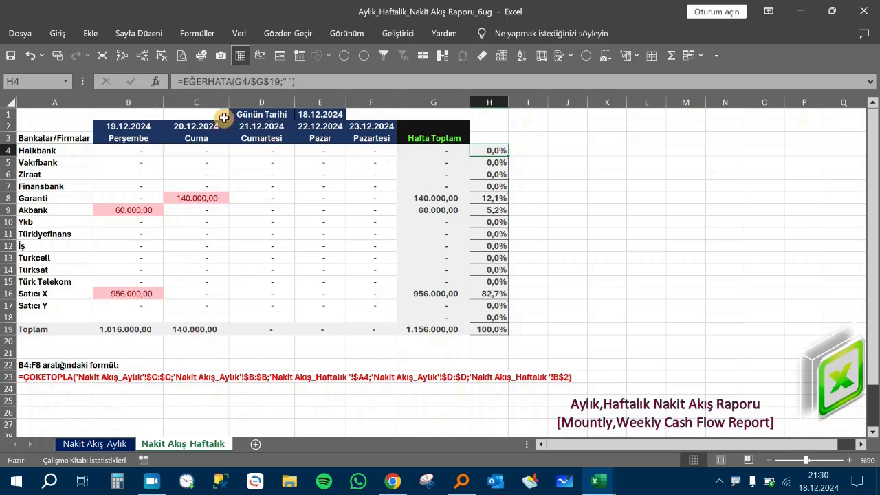
{"action": "left_click", "coordinate": [97, 444]}
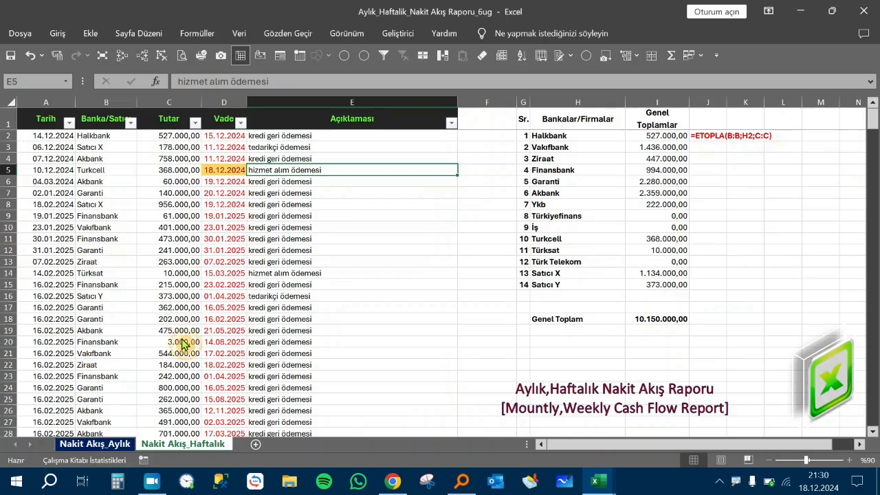
{"action": "left_click", "coordinate": [206, 444]}
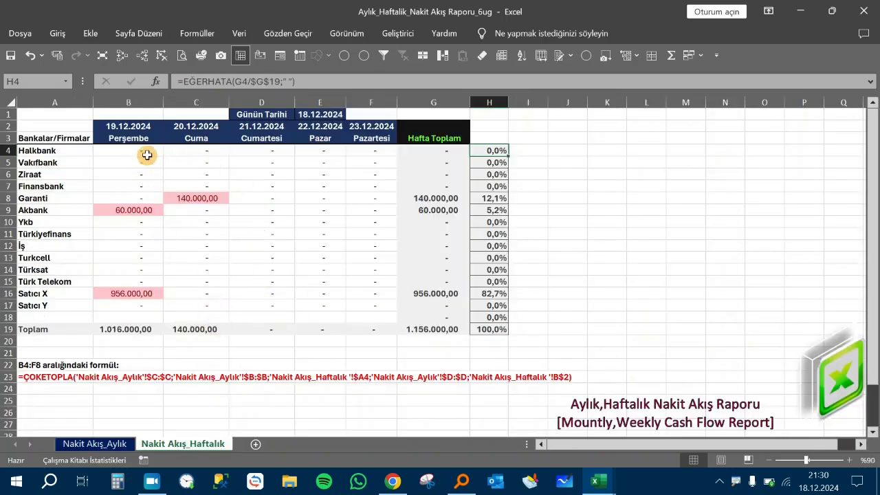
{"action": "left_click", "coordinate": [603, 173]}
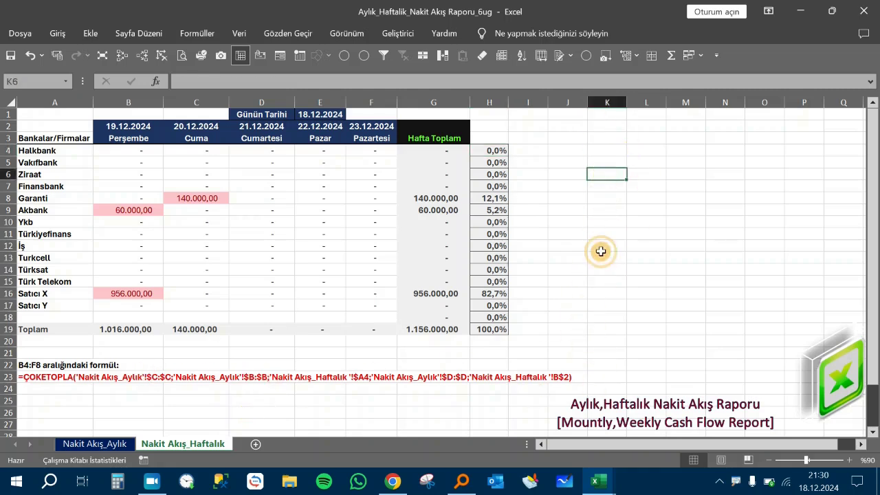
{"action": "left_click", "coordinate": [110, 443]}
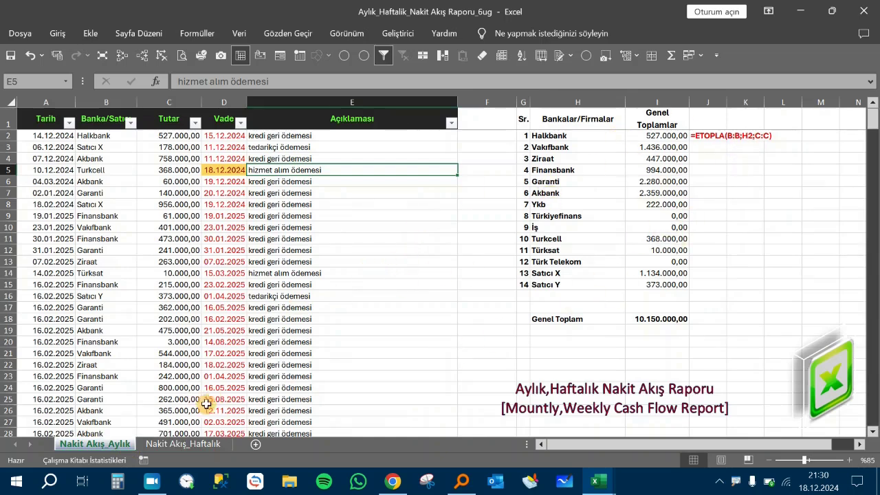
{"action": "left_click", "coordinate": [184, 446]}
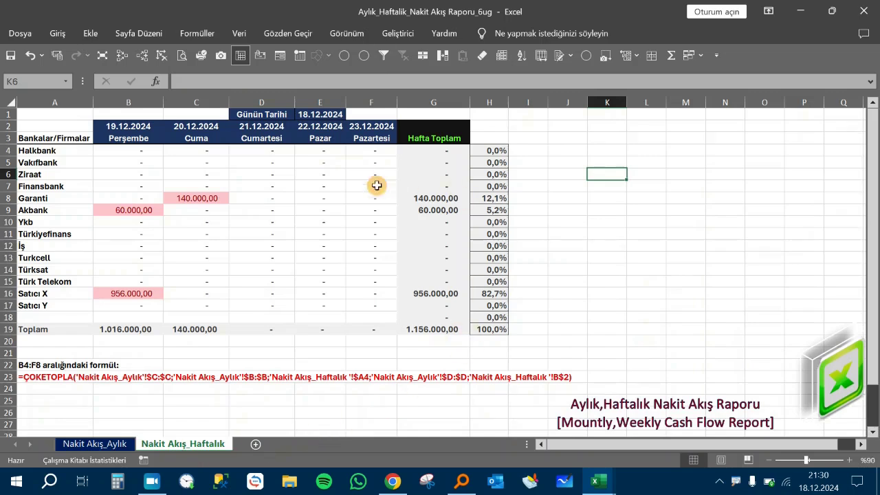
{"action": "left_click", "coordinate": [552, 159]}
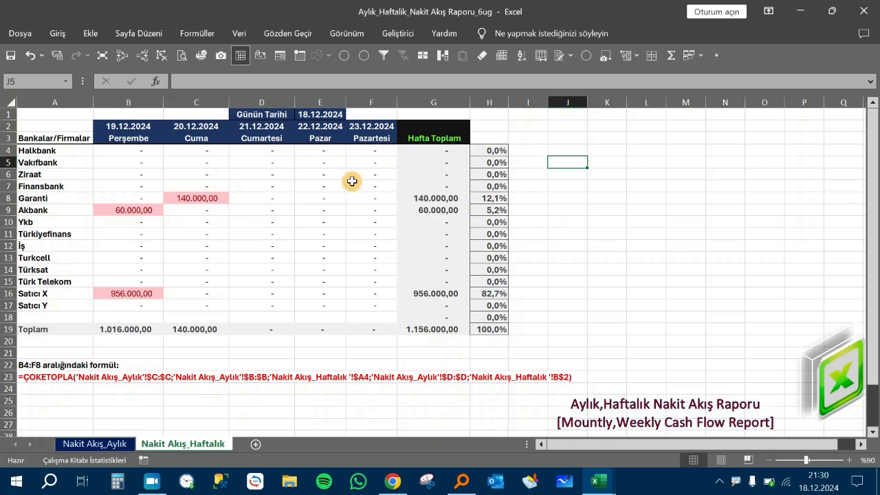
Step: Check the bank names, first date header and ÇOKETOPLA formulas in F6 and B4, then select B4:F17
{"action": "left_click", "coordinate": [59, 153]}
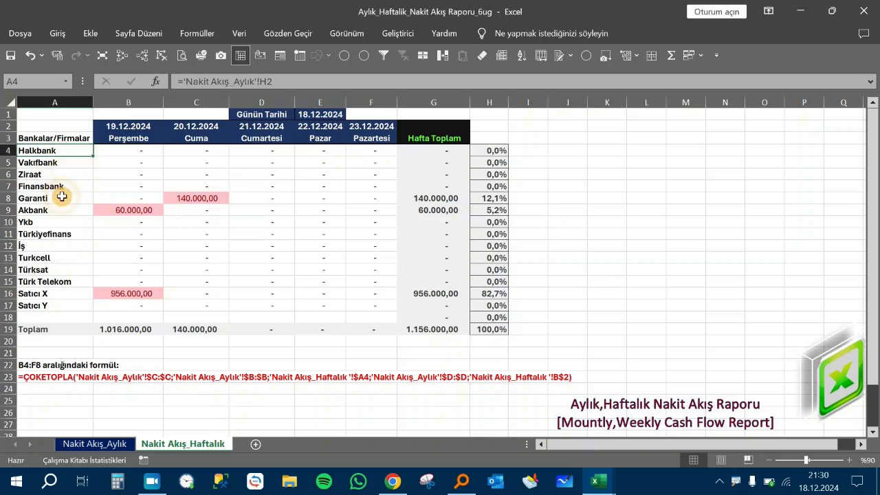
{"action": "left_click", "coordinate": [59, 138]}
{"action": "left_click", "coordinate": [79, 152]}
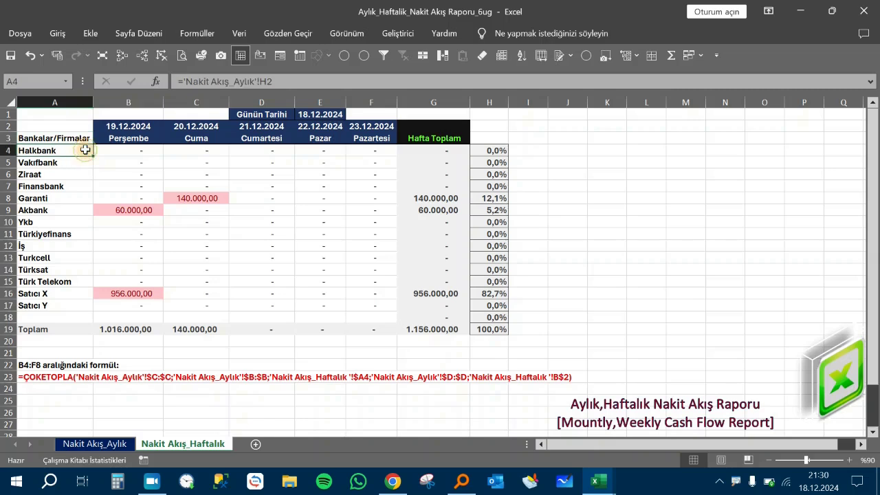
{"action": "left_click", "coordinate": [151, 134]}
{"action": "left_click", "coordinate": [365, 180]}
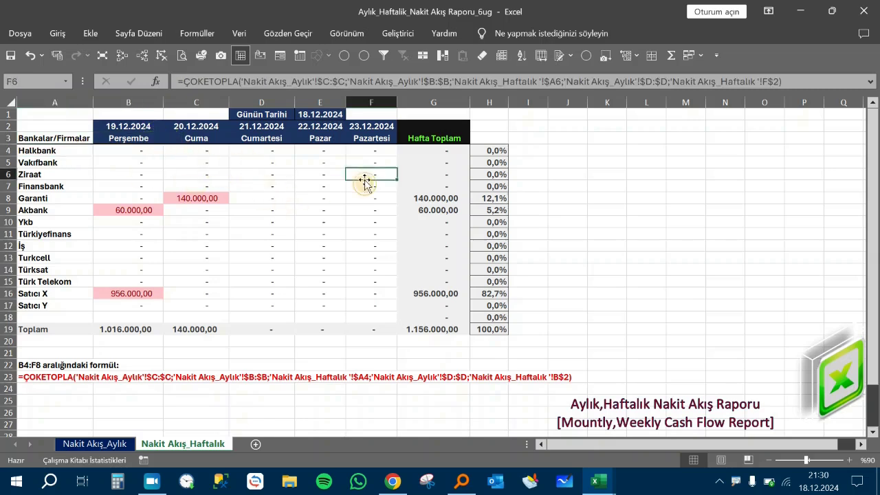
{"action": "left_click", "coordinate": [569, 197]}
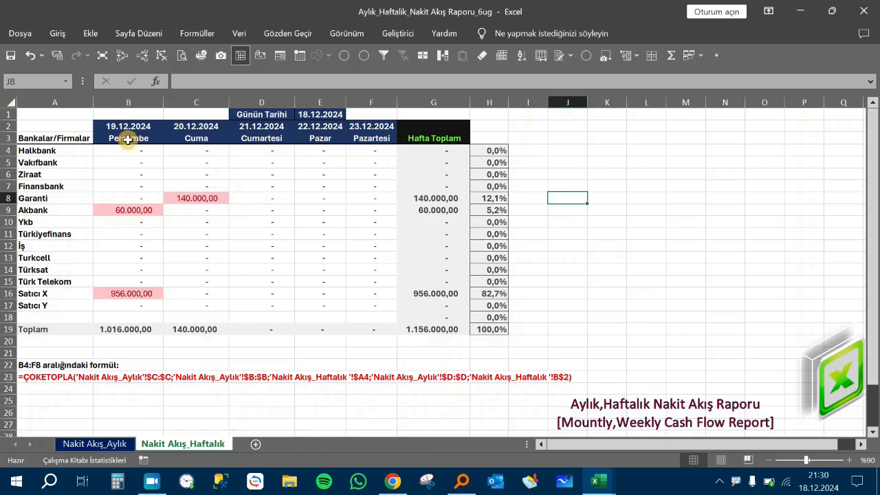
{"action": "left_click", "coordinate": [146, 149]}
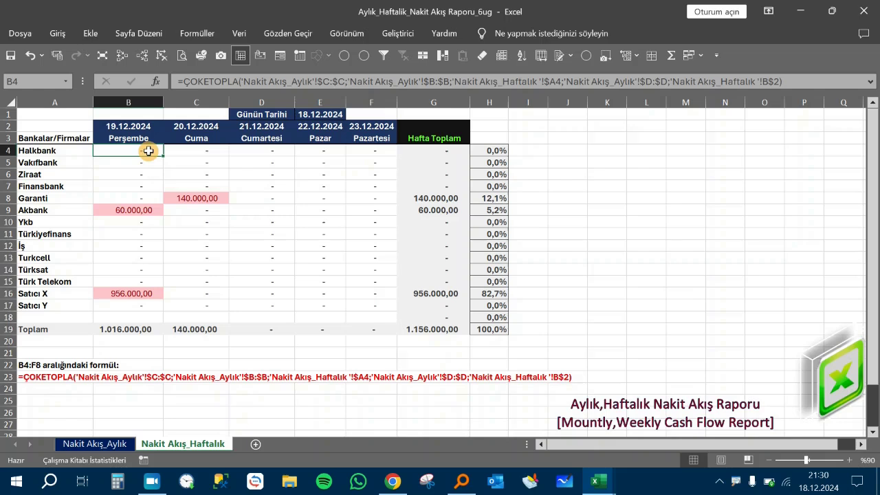
{"action": "left_click_drag", "start_coordinate": [148, 150], "coordinate": [370, 308]}
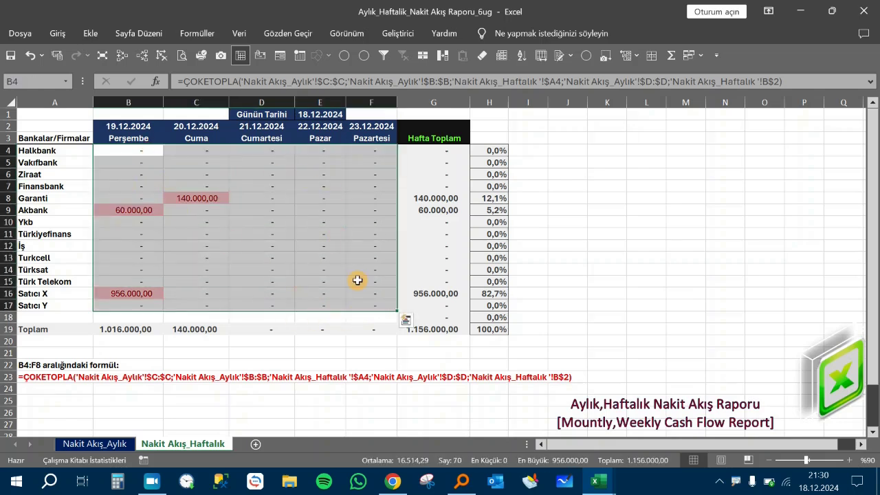
Step: Clear the B4:F17 daily amounts and start a =ÇOKETOPLA( formula in B4
{"action": "key", "text": "Delete"}
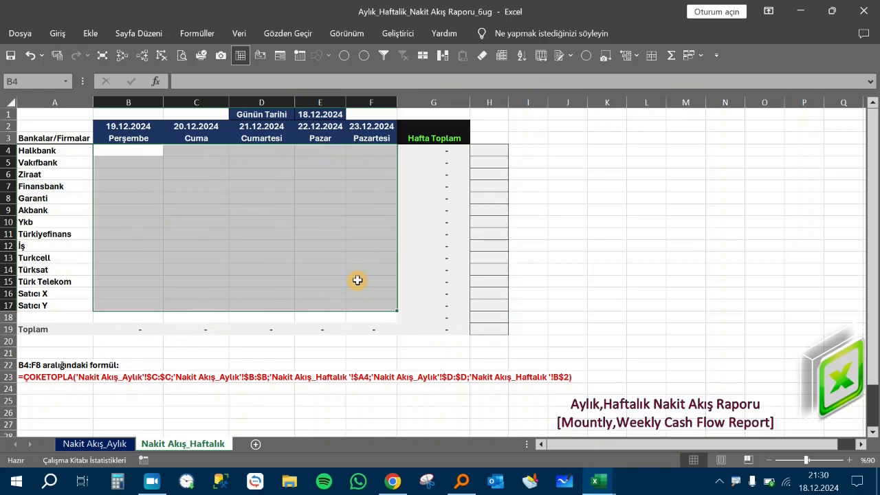
{"action": "left_click", "coordinate": [139, 152]}
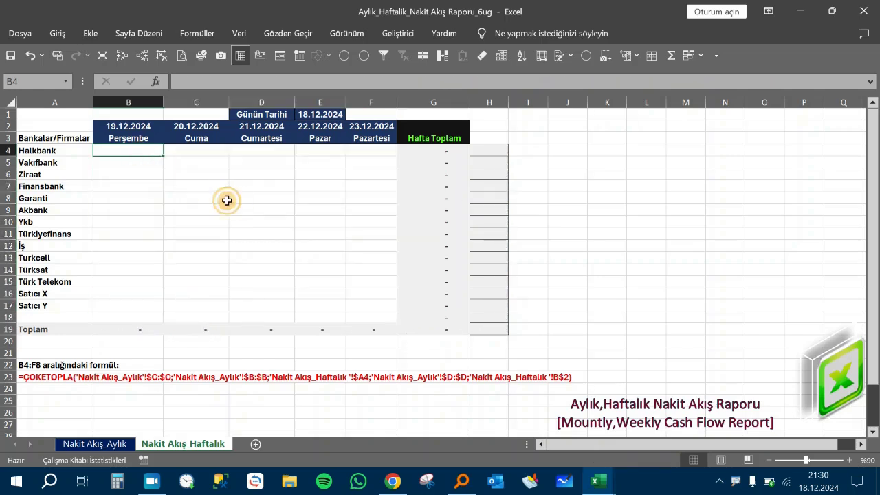
{"action": "type", "text": "="}
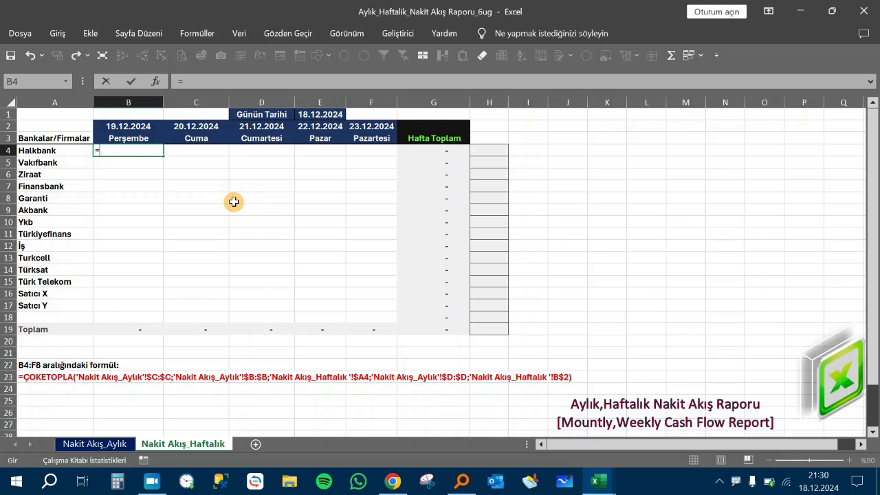
{"action": "type", "text": "çok"}
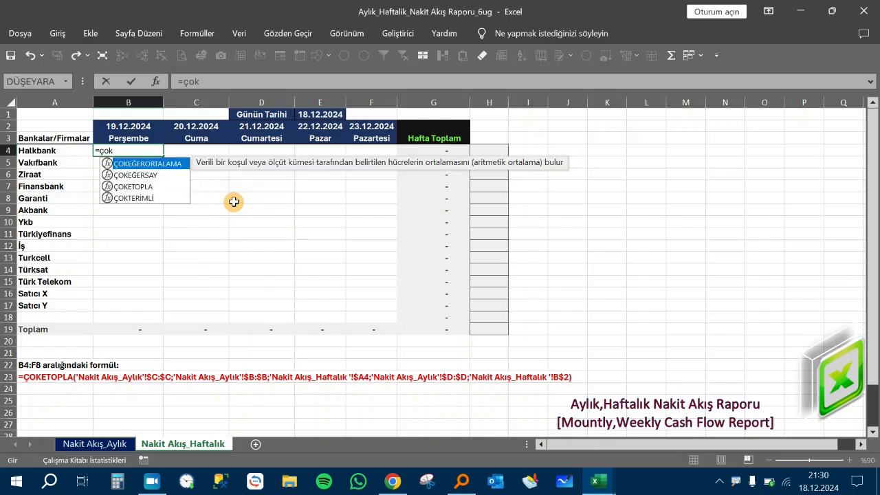
{"action": "key", "text": "Down"}
{"action": "key", "text": "Down"}
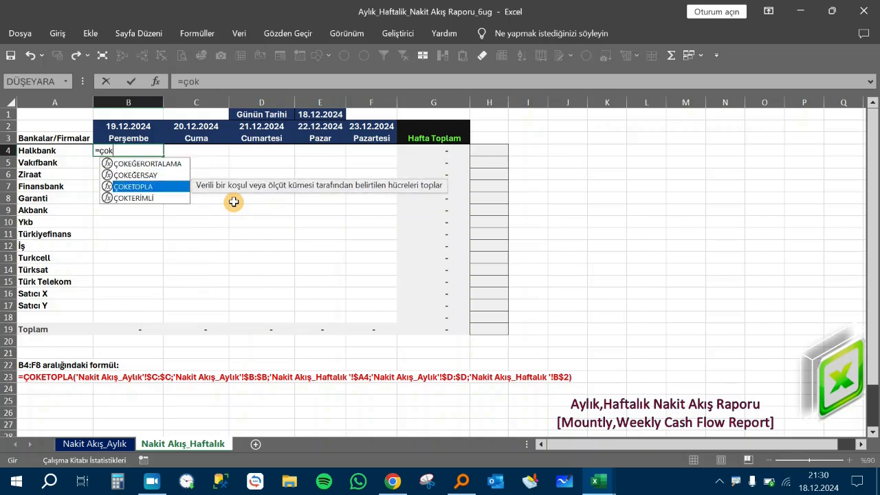
{"action": "key", "text": "Tab"}
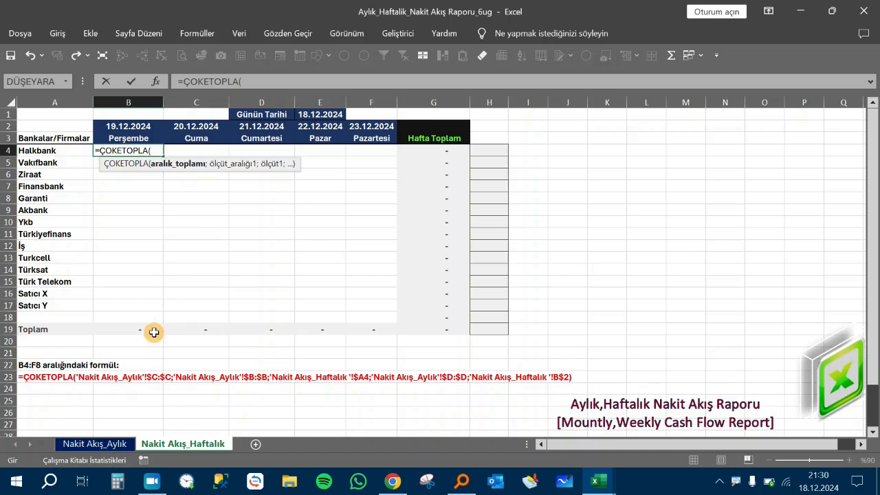
Step: Use the monthly sheet's column C, locked as $C:$C, as the sum range
{"action": "left_click", "coordinate": [99, 450]}
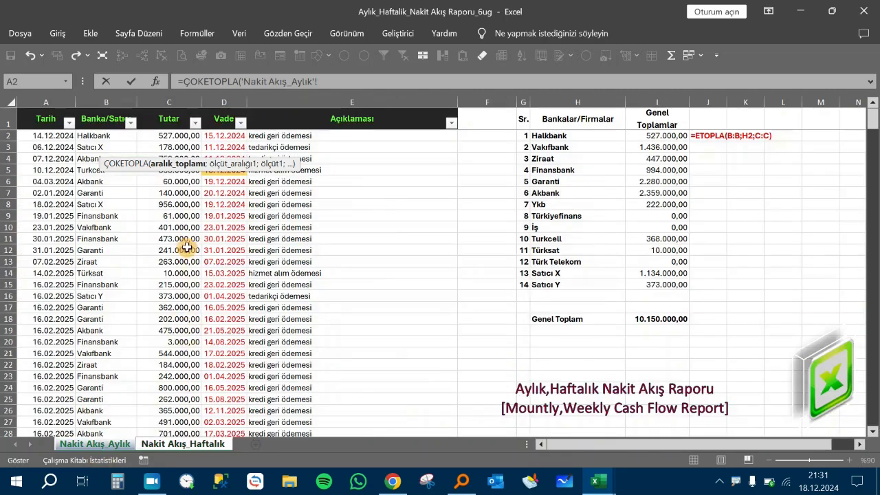
{"action": "left_click", "coordinate": [176, 102]}
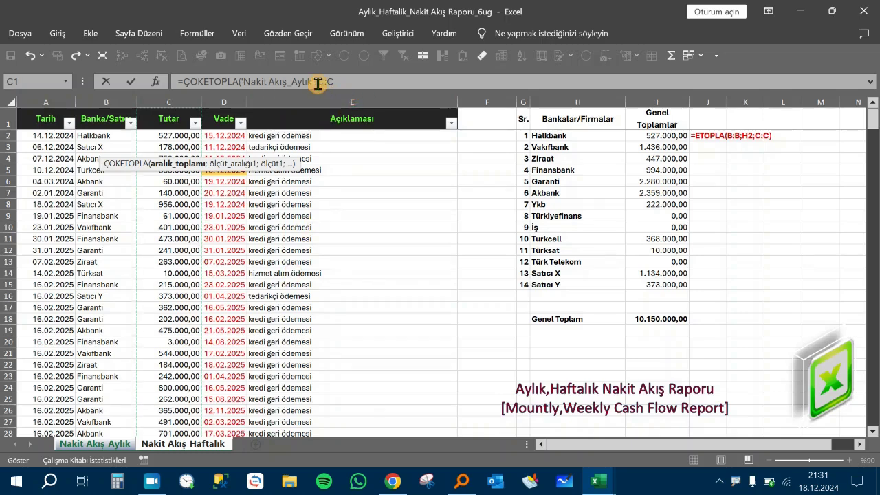
{"action": "left_click", "coordinate": [317, 82]}
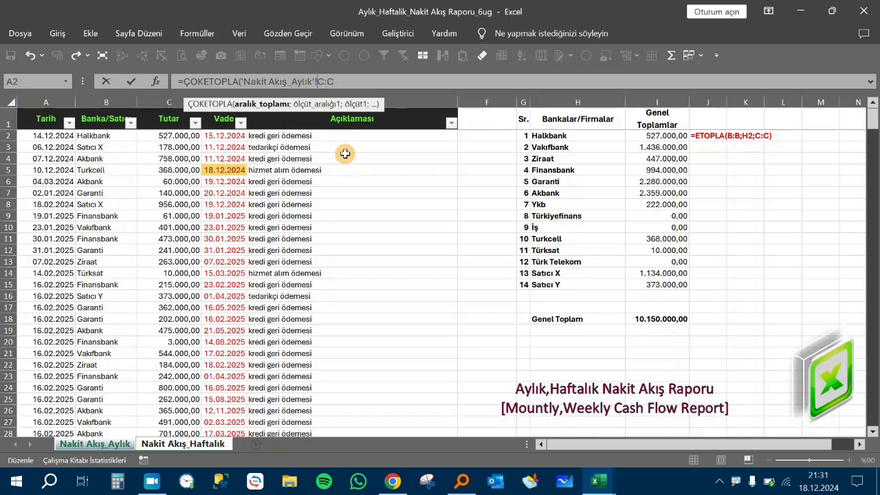
{"action": "key", "text": "F4"}
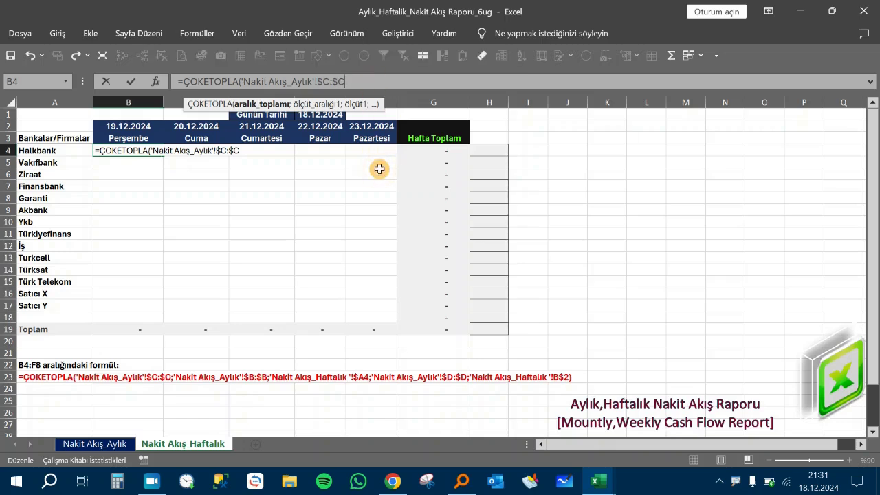
{"action": "type", "text": ";"}
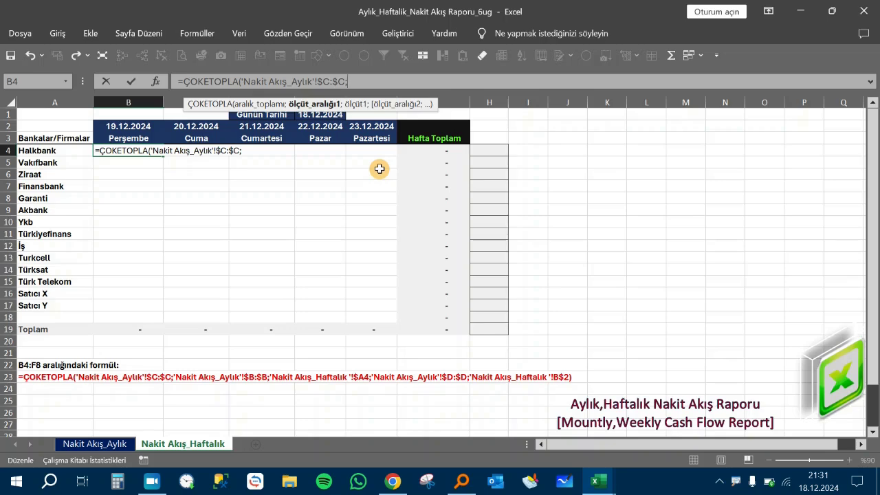
Step: Add 'Nakit Akış_Aylık'!$B:$B as the first criteria range and delete the stray weekly sheet reference
{"action": "left_click", "coordinate": [94, 444]}
{"action": "left_click", "coordinate": [110, 99]}
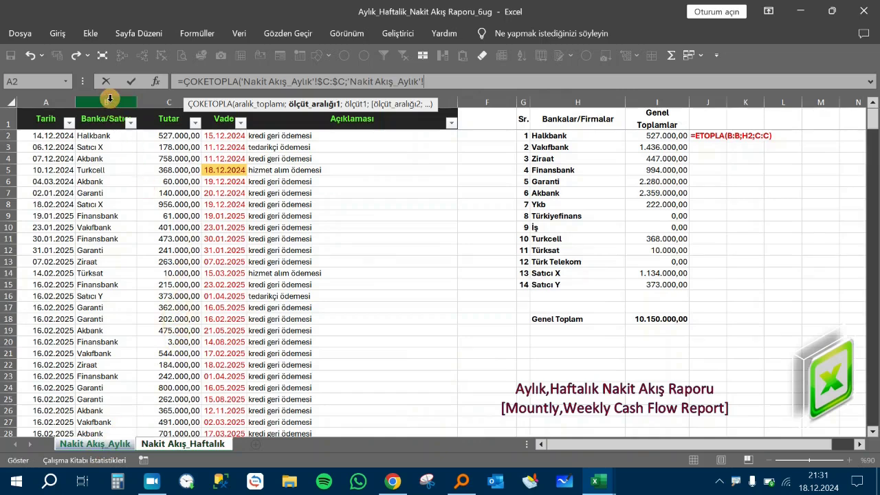
{"action": "left_click", "coordinate": [110, 98]}
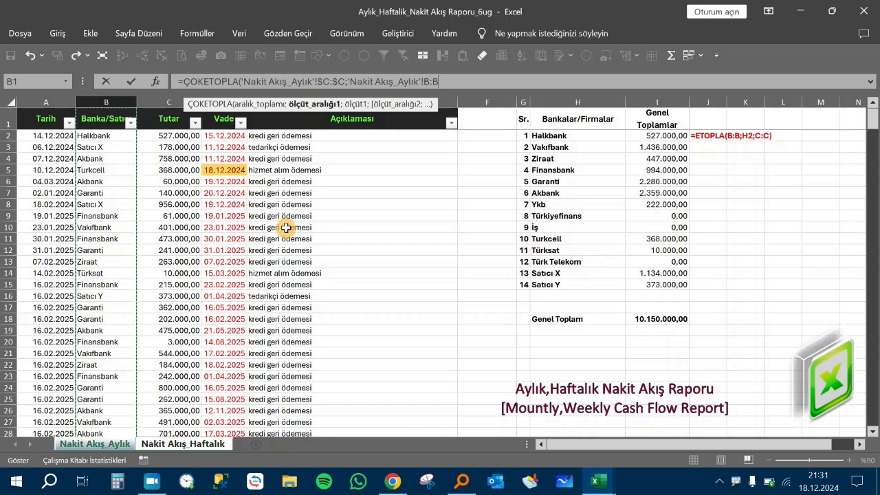
{"action": "key", "text": "F4"}
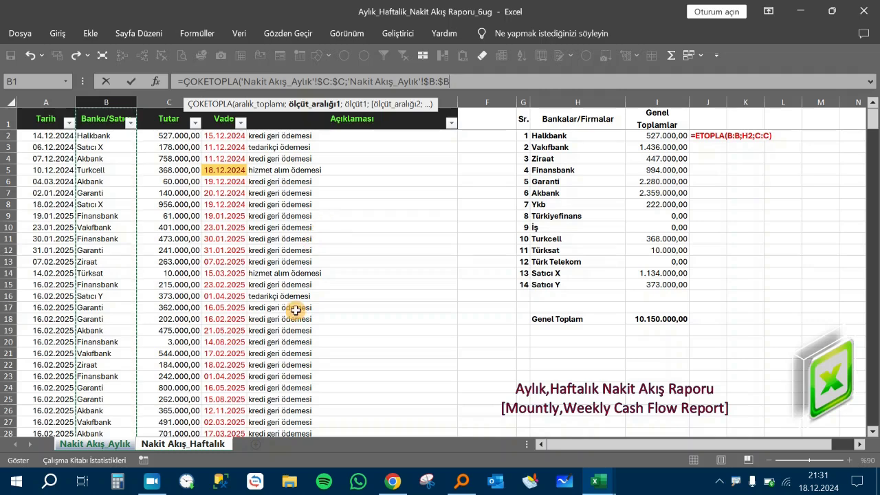
{"action": "type", "text": ";"}
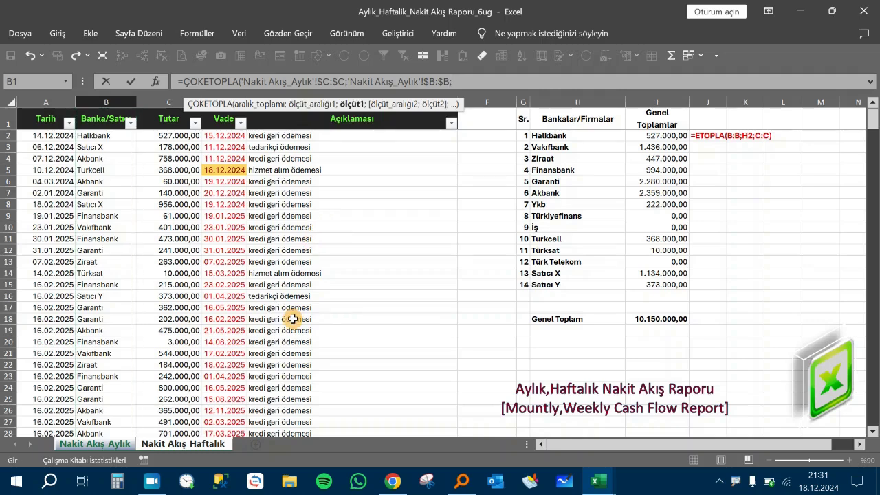
{"action": "left_click", "coordinate": [198, 445]}
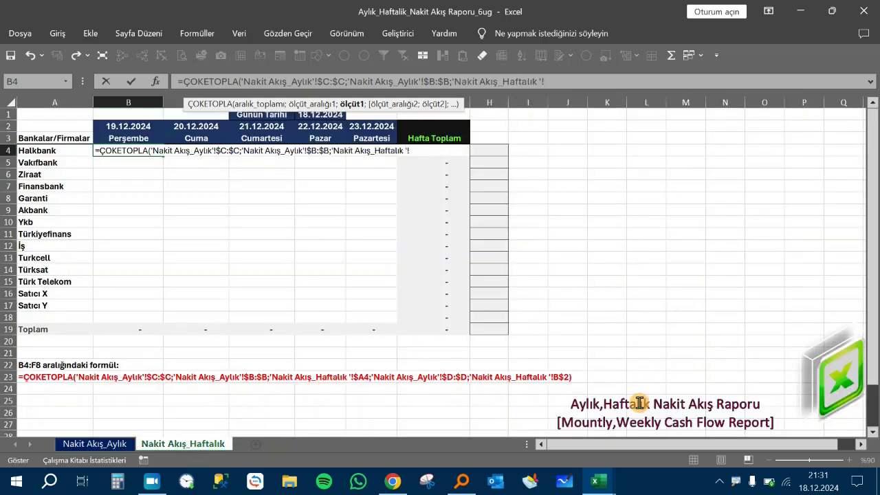
{"action": "key", "text": "BackSpace"}
{"action": "key", "text": "BackSpace"}
{"action": "key", "text": "BackSpace"}
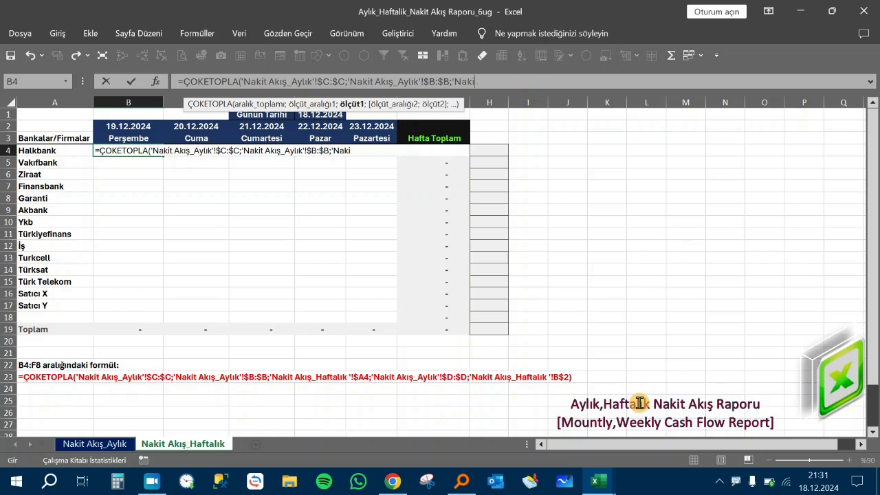
{"action": "key", "text": "BackSpace"}
{"action": "key", "text": "BackSpace"}
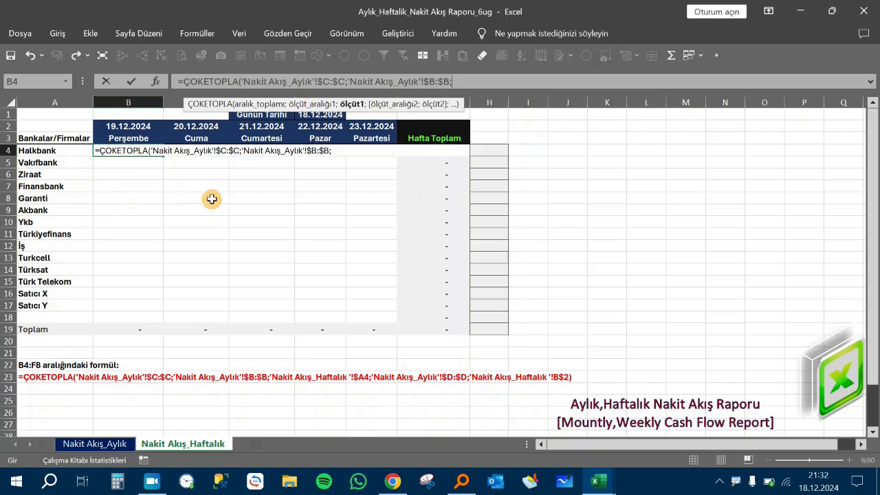
Step: Use the weekly sheet's bank name in $A4 as the first criterion
{"action": "left_click", "coordinate": [72, 152]}
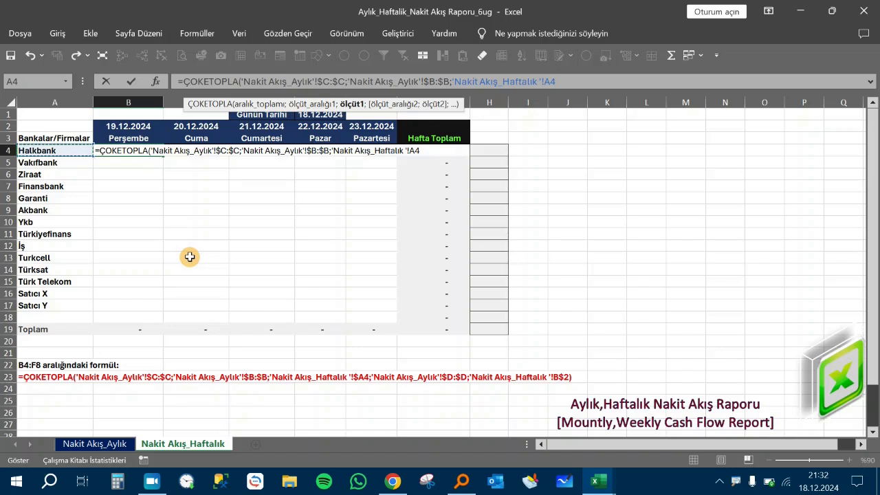
{"action": "key", "text": "F4"}
{"action": "key", "text": "F4"}
{"action": "key", "text": "F4"}
{"action": "type", "text": ";"}
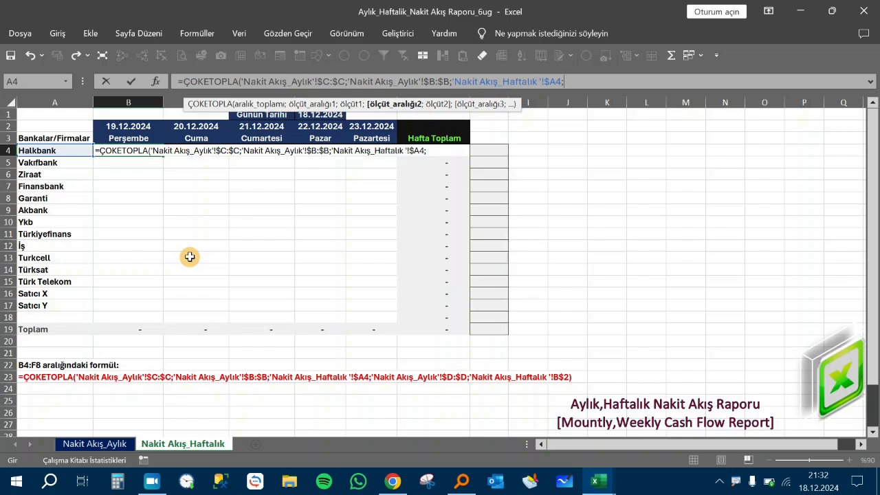
Step: Add 'Nakit Akış_Aylık'!$D:$D as the second criteria range, removing the stray Haftalık sheet reference
{"action": "left_click", "coordinate": [91, 444]}
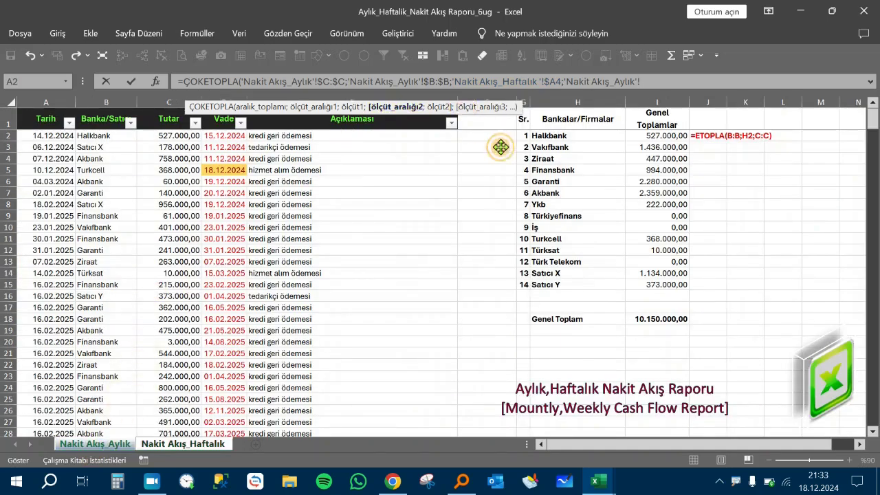
{"action": "left_click_drag", "start_coordinate": [466, 104], "coordinate": [637, 210]}
{"action": "left_click", "coordinate": [223, 102]}
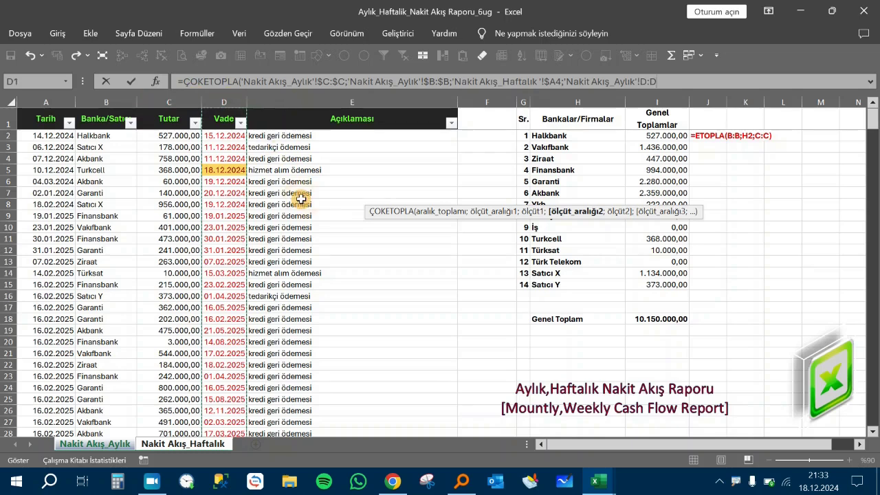
{"action": "key", "text": "F4"}
{"action": "type", "text": "$D;"}
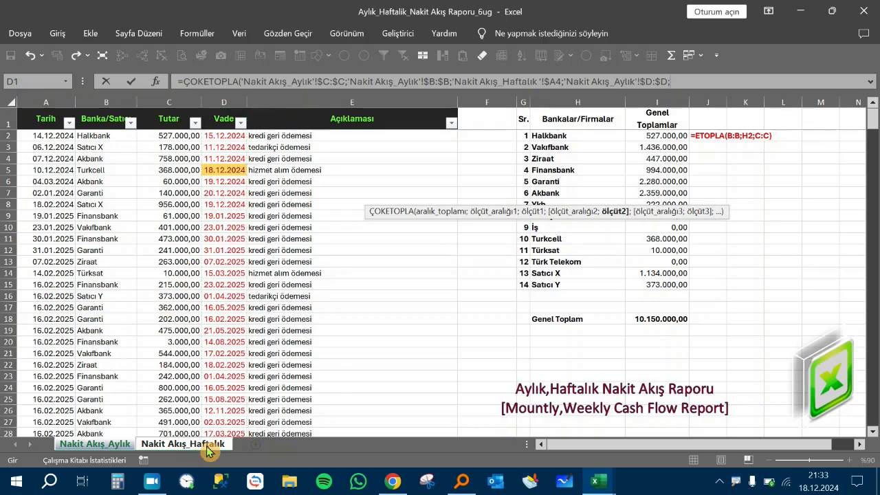
{"action": "left_click", "coordinate": [196, 443]}
{"action": "key", "text": "BackSpace"}
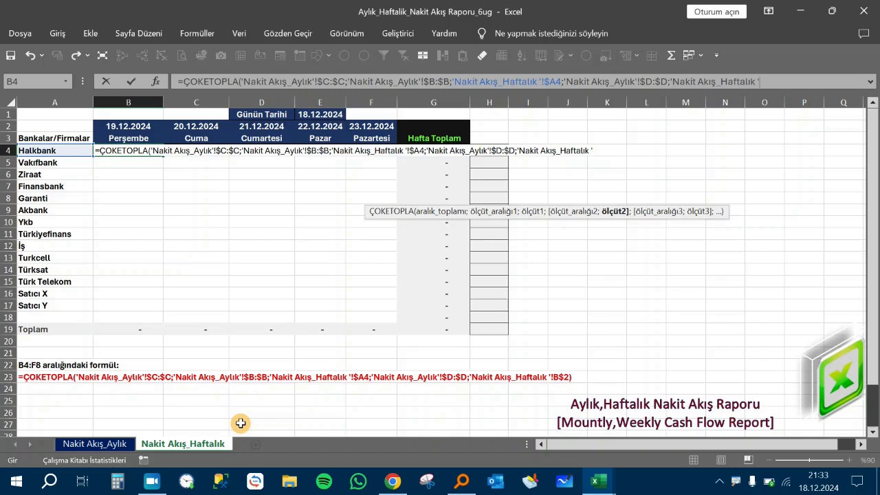
{"action": "key", "text": "BackSpace"}
{"action": "key", "text": "BackSpace"}
{"action": "key", "text": "BackSpace"}
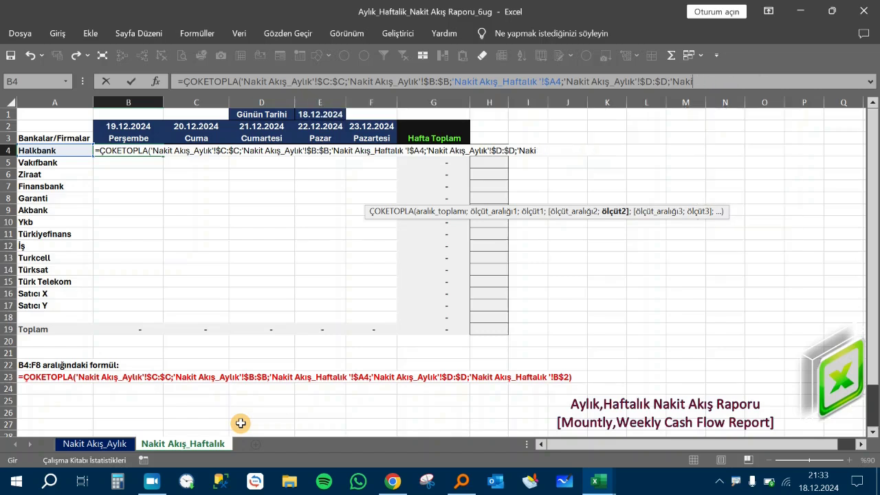
{"action": "key", "text": "BackSpace"}
{"action": "key", "text": "BackSpace"}
{"action": "key", "text": "BackSpace"}
{"action": "key", "text": "BackSpace"}
{"action": "key", "text": "BackSpace"}
{"action": "key", "text": "BackSpace"}
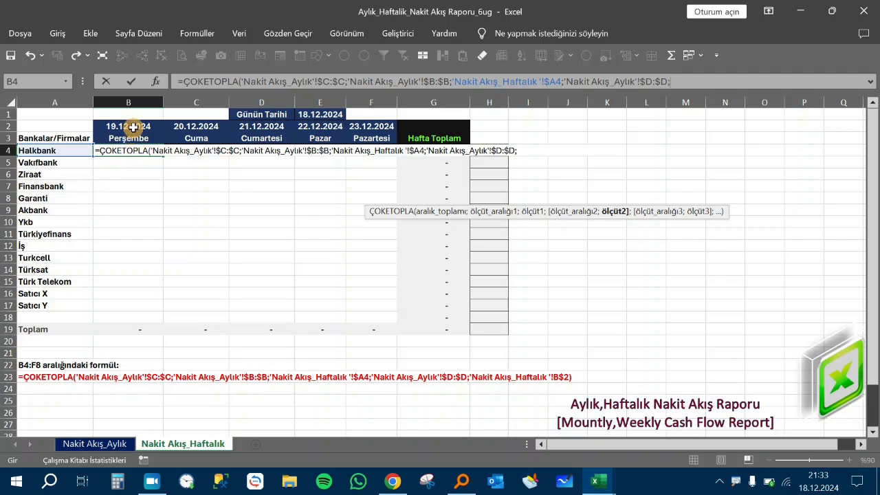
Step: Complete B4's ÇOKETOPLA formula with the locked B$2 date as the second criterion
{"action": "left_click", "coordinate": [133, 127]}
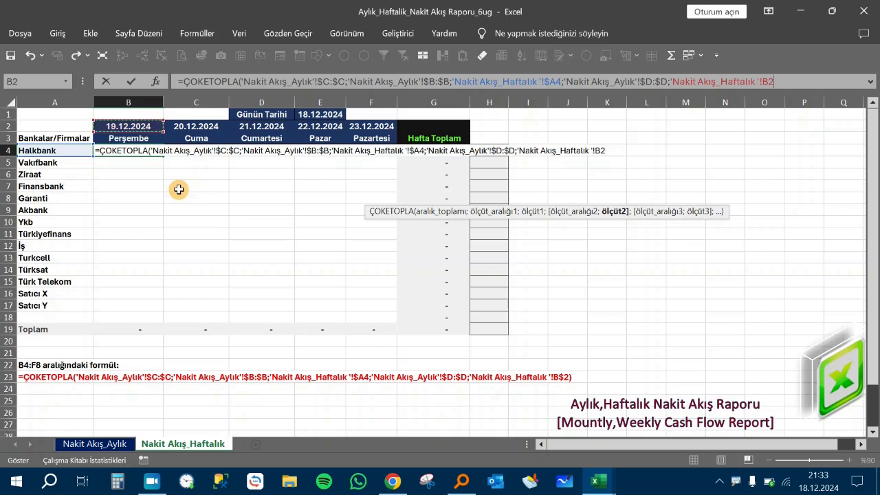
{"action": "key", "text": "F4"}
{"action": "key", "text": "F4"}
{"action": "type", "text": ")"}
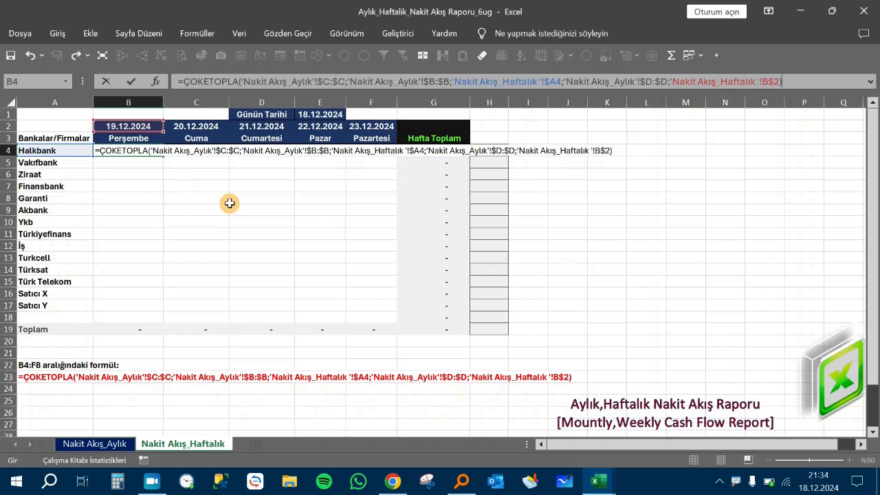
{"action": "key", "text": "Return"}
{"action": "key", "text": "Up"}
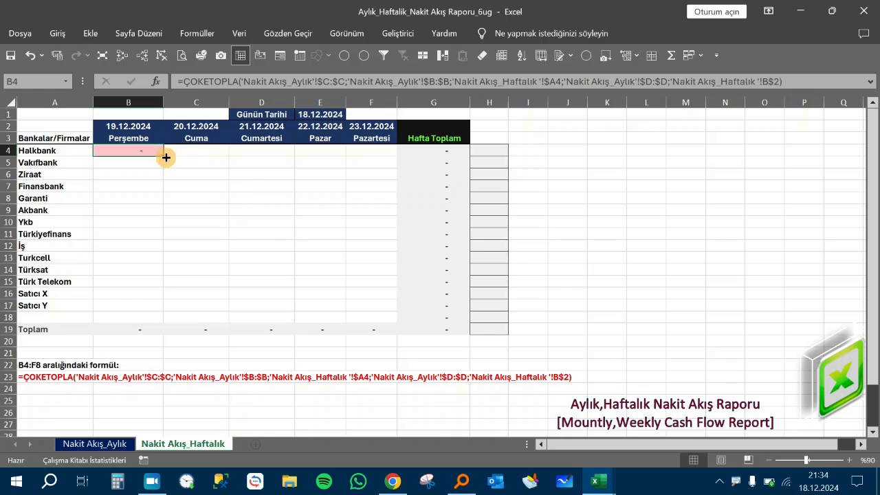
Step: Fill the B4 formula across to F4 and down to row 17, giving a 1.156.000,00 week total
{"action": "mouse_move", "coordinate": [164, 152]}
{"action": "left_mouse_down"}
{"action": "mouse_move", "coordinate": [417, 175]}
{"action": "mouse_move", "coordinate": [406, 171]}
{"action": "left_mouse_up"}
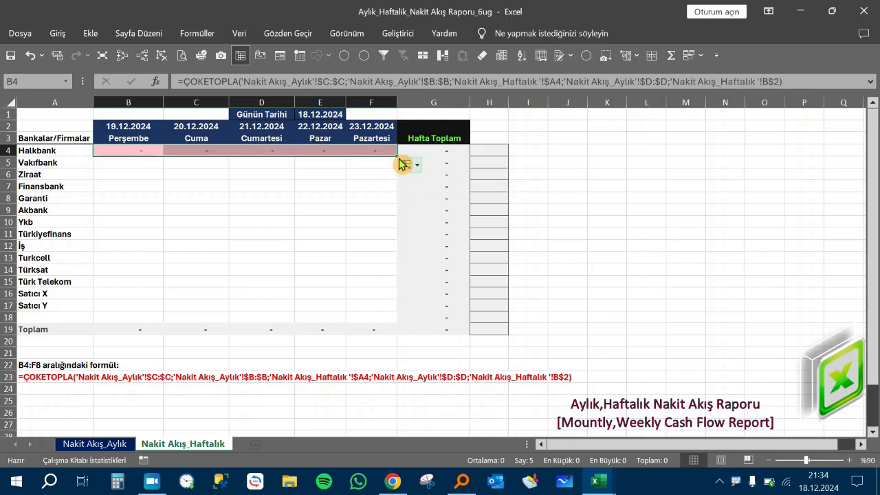
{"action": "mouse_move", "coordinate": [398, 156]}
{"action": "left_mouse_down"}
{"action": "mouse_move", "coordinate": [401, 286]}
{"action": "mouse_move", "coordinate": [413, 308]}
{"action": "left_mouse_up"}
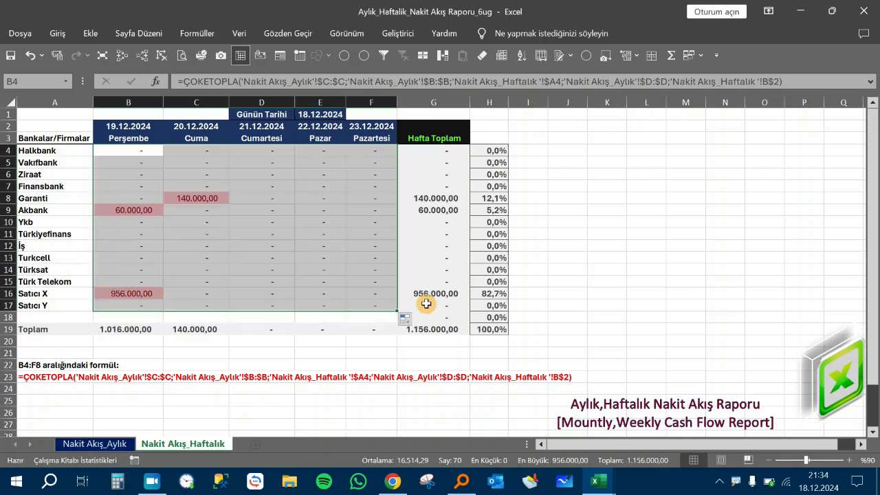
{"action": "left_click", "coordinate": [337, 207]}
{"action": "left_click", "coordinate": [432, 330]}
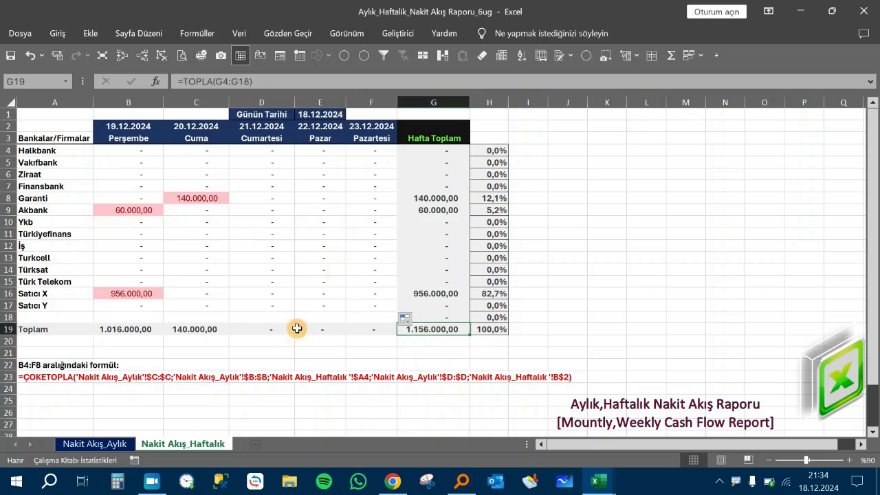
{"action": "left_click", "coordinate": [133, 151]}
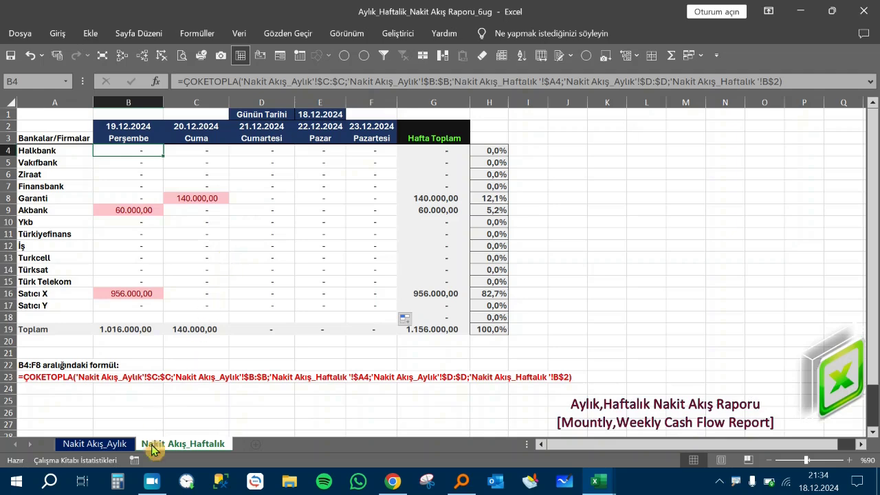
Step: On the monthly sheet, change A9's date from 19.01.2025 to 19.01.2024
{"action": "left_click", "coordinate": [110, 447]}
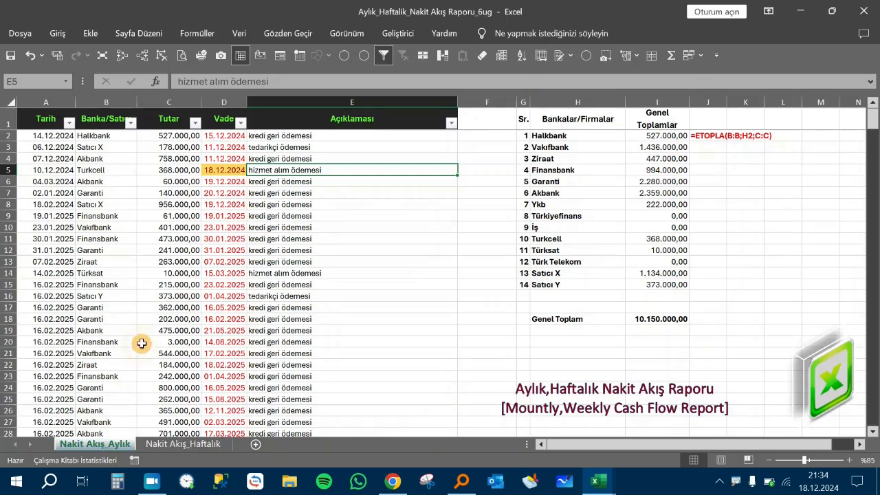
{"action": "left_click", "coordinate": [58, 205]}
{"action": "key", "text": "Down"}
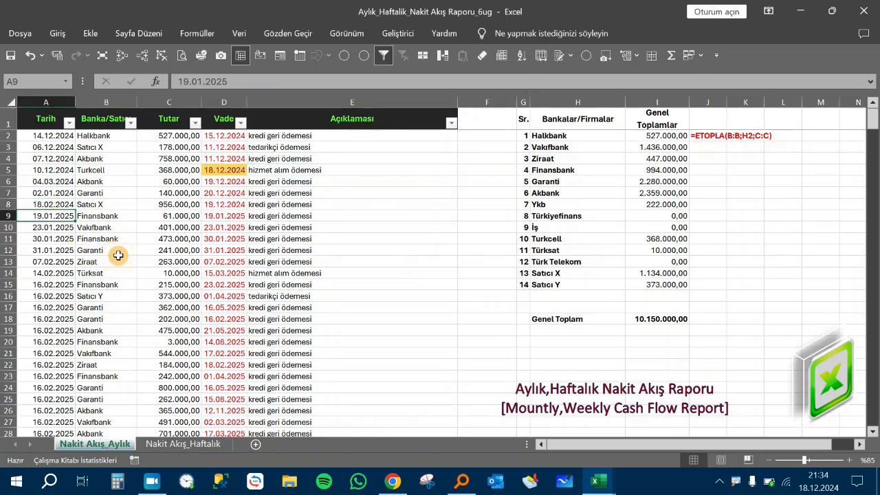
{"action": "key", "text": "F2"}
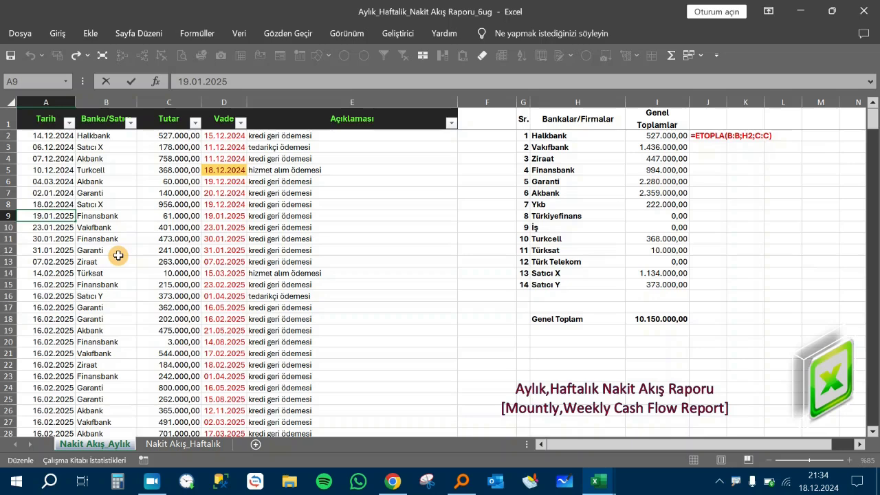
{"action": "key", "text": "BackSpace"}
{"action": "type", "text": "4"}
{"action": "key", "text": "Tab"}
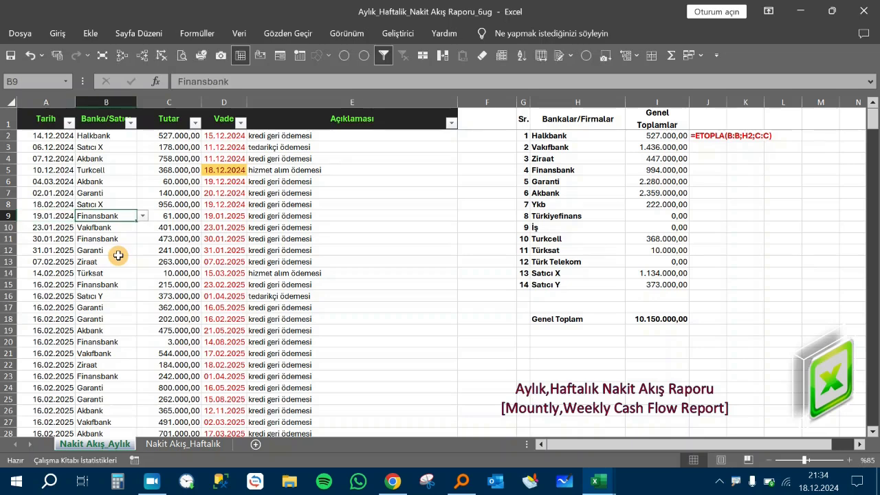
Step: Set row 9's bank to Ykb with an amount of 1000000
{"action": "key", "text": "alt+Down"}
{"action": "left_click", "coordinate": [118, 252]}
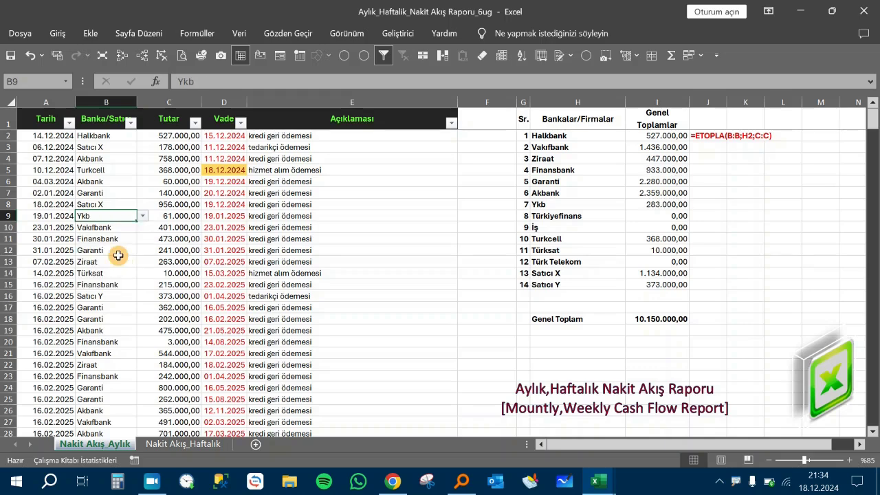
{"action": "key", "text": "Tab"}
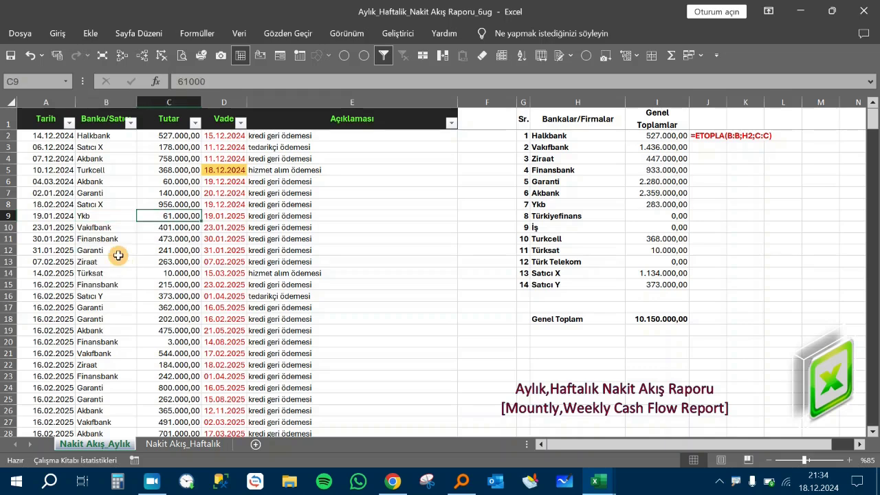
{"action": "type", "text": "1000000"}
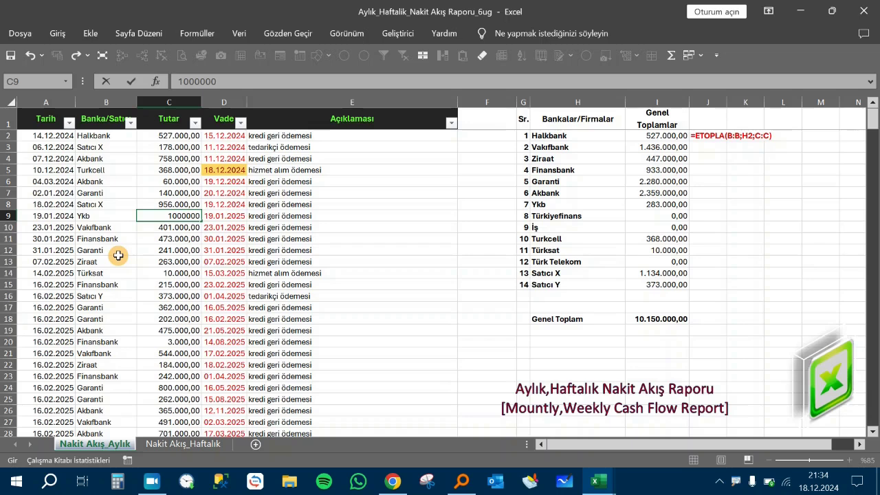
{"action": "key", "text": "Tab"}
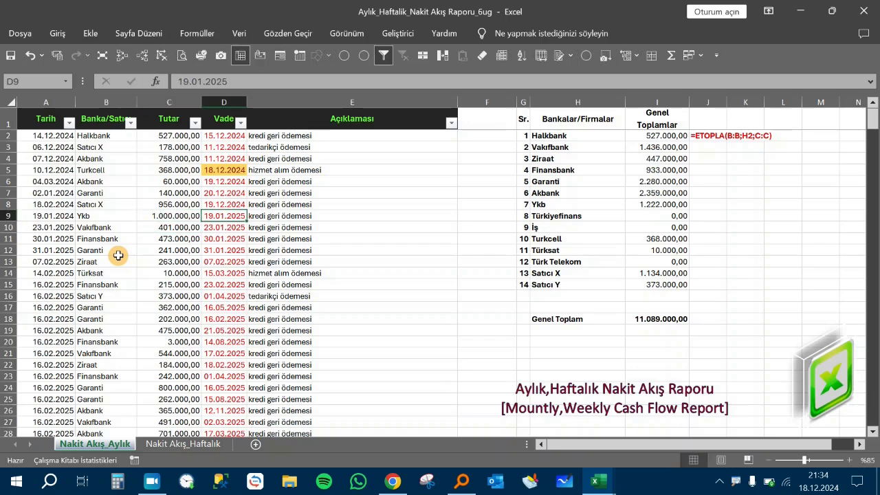
Step: Set D9's due date to 20.12.2024 and view the weekly summary sheet
{"action": "key", "text": "ctrl+semicolon"}
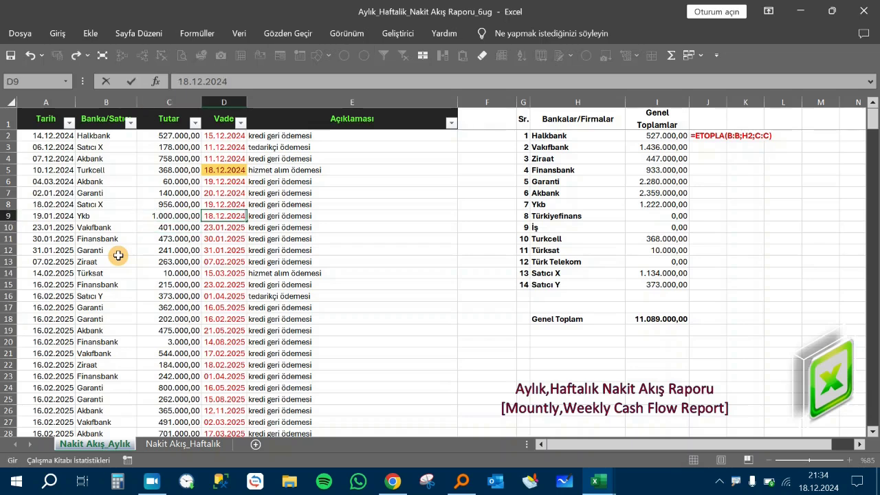
{"action": "key", "text": "ctrl+Return"}
{"action": "key", "text": "F2"}
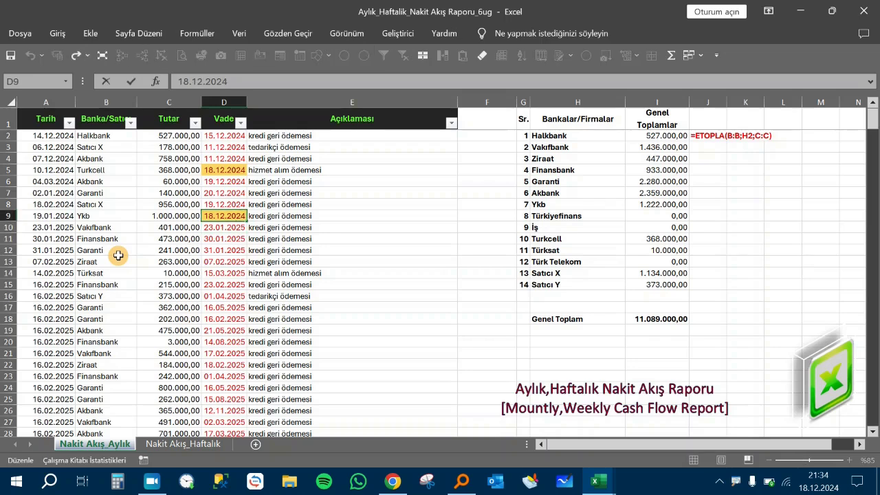
{"action": "key", "text": "Delete"}
{"action": "key", "text": "Delete"}
{"action": "type", "text": "20"}
{"action": "key", "text": "Return"}
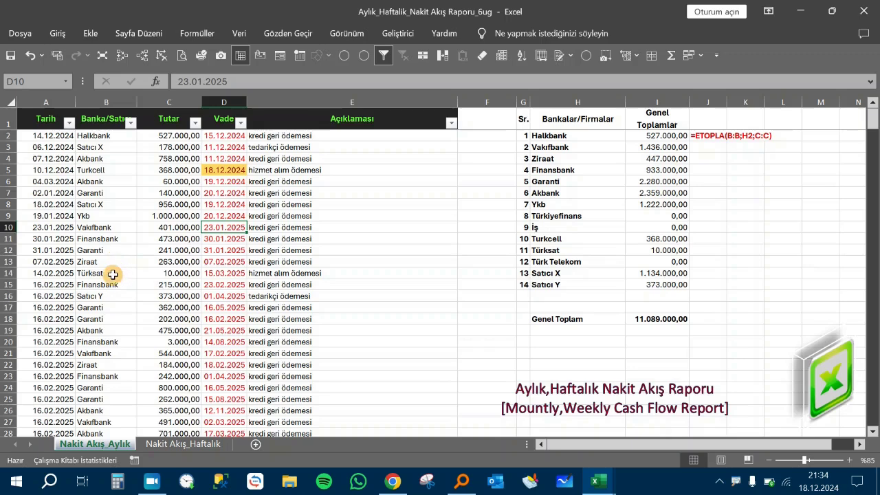
{"action": "left_click", "coordinate": [198, 445]}
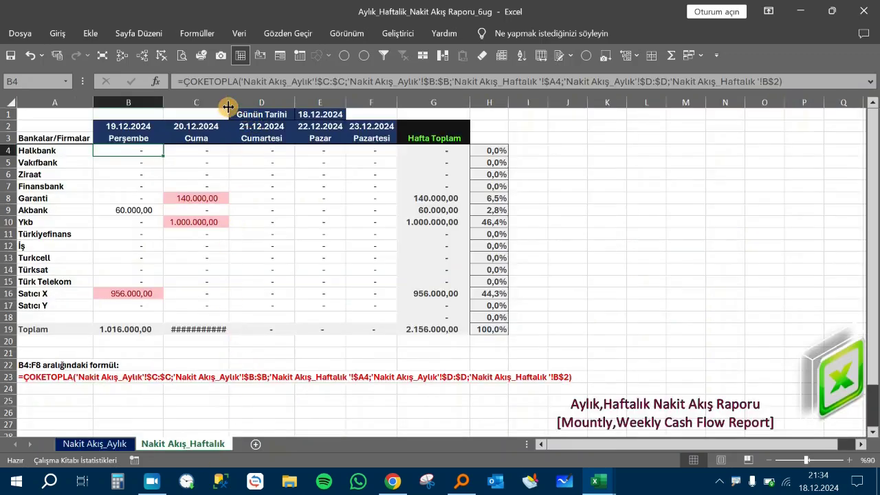
Step: Autofit column C on the weekly sheet and inspect the formula behind Ykb's 1.000.000,00
{"action": "double_click", "coordinate": [230, 102]}
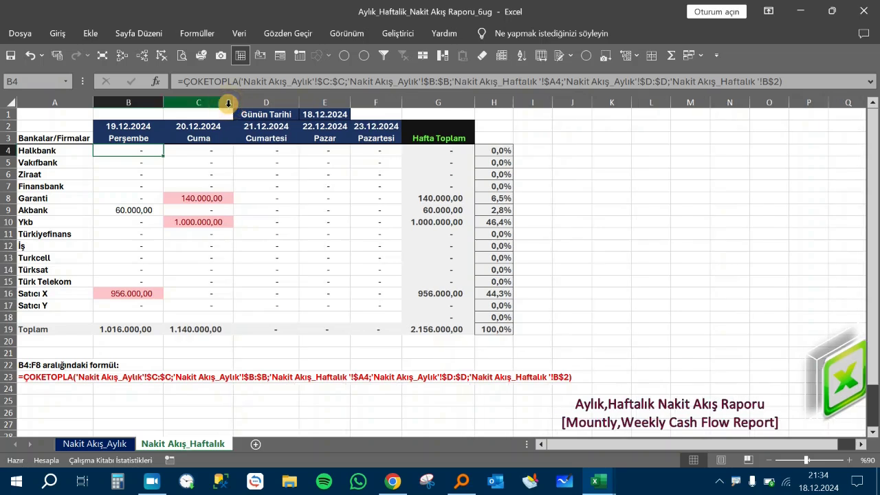
{"action": "left_click", "coordinate": [57, 233]}
{"action": "left_click", "coordinate": [213, 222]}
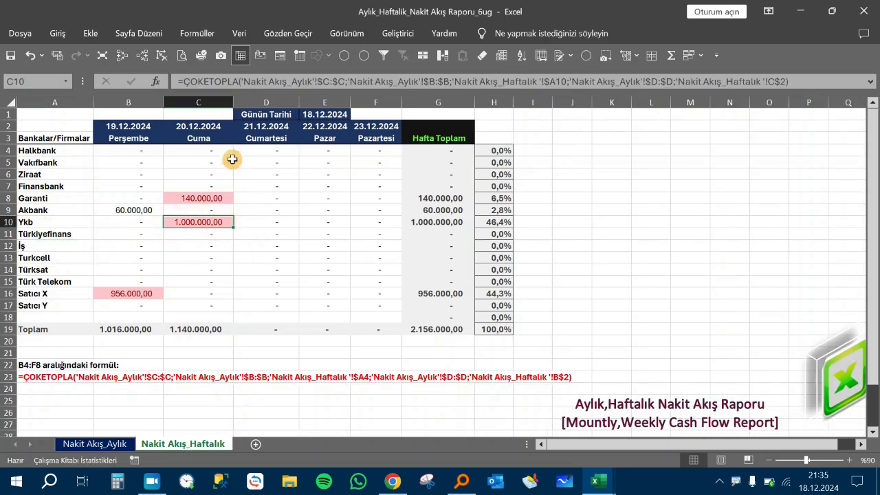
Step: Verify D9's due date on the monthly sheet, then review the weekly Ykb, row 18 and grand total formulas
{"action": "left_click", "coordinate": [106, 444]}
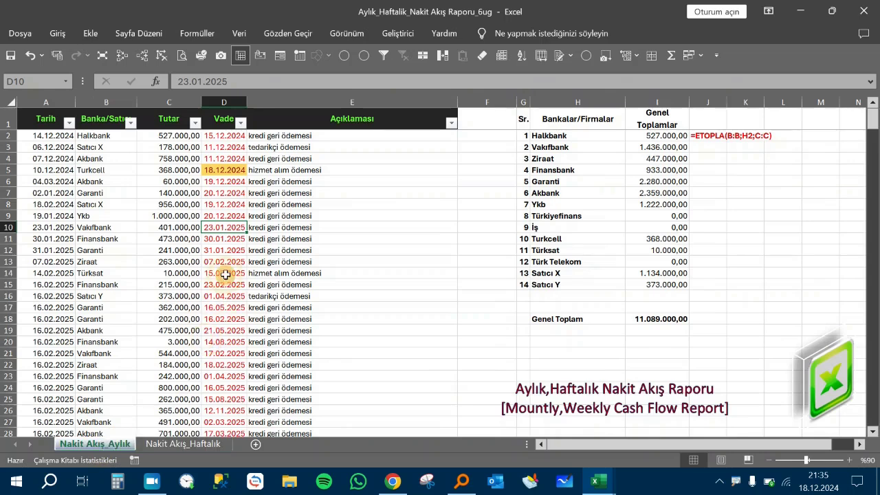
{"action": "left_click", "coordinate": [226, 216]}
{"action": "left_click", "coordinate": [178, 443]}
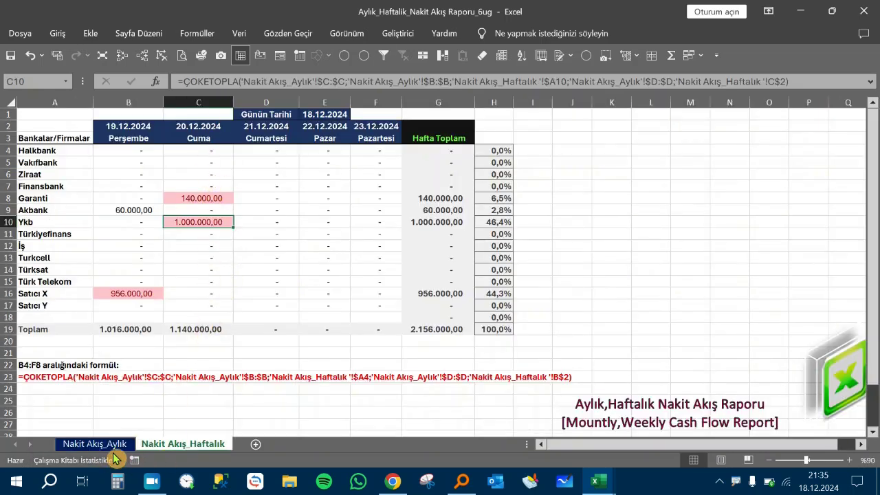
{"action": "left_click", "coordinate": [442, 219]}
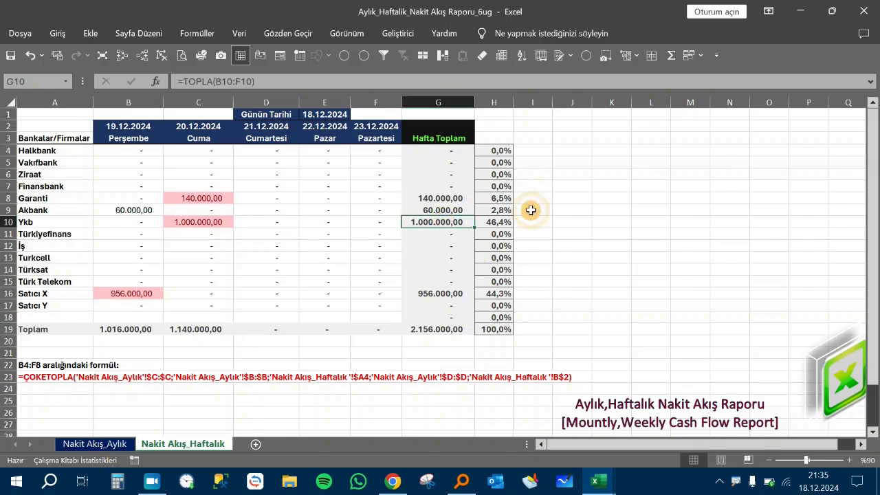
{"action": "left_click", "coordinate": [449, 336]}
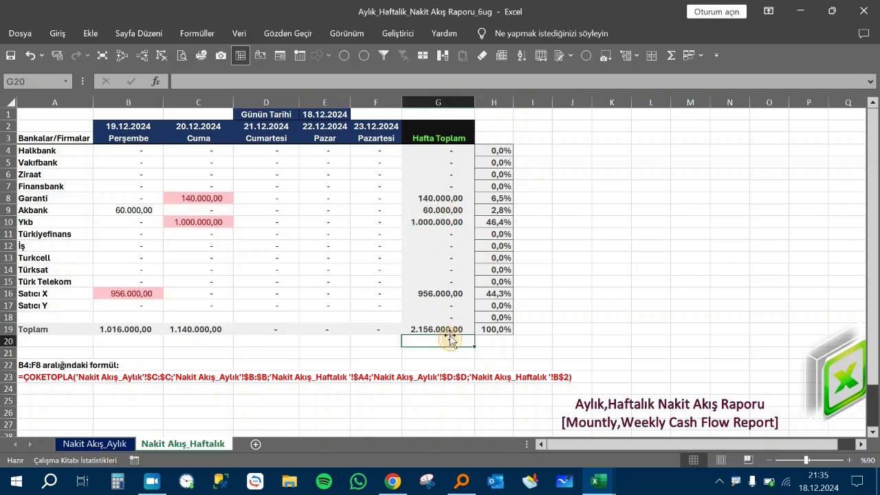
{"action": "left_click", "coordinate": [444, 319]}
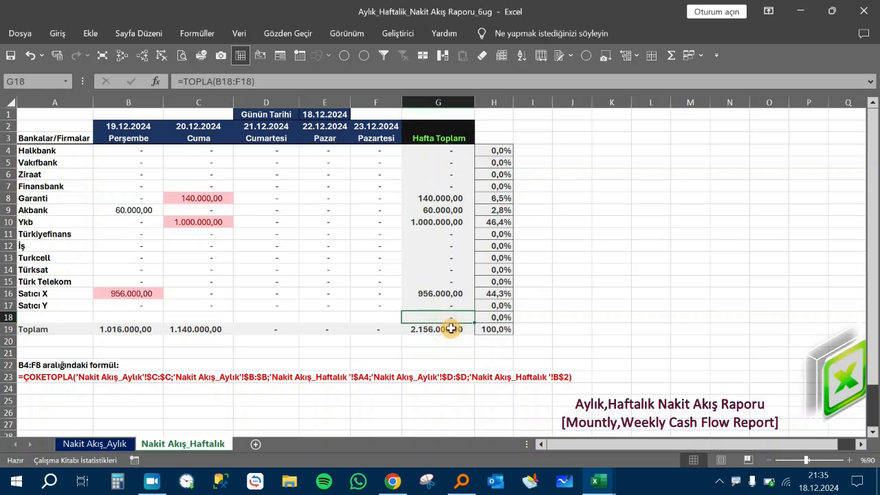
{"action": "left_click", "coordinate": [450, 329]}
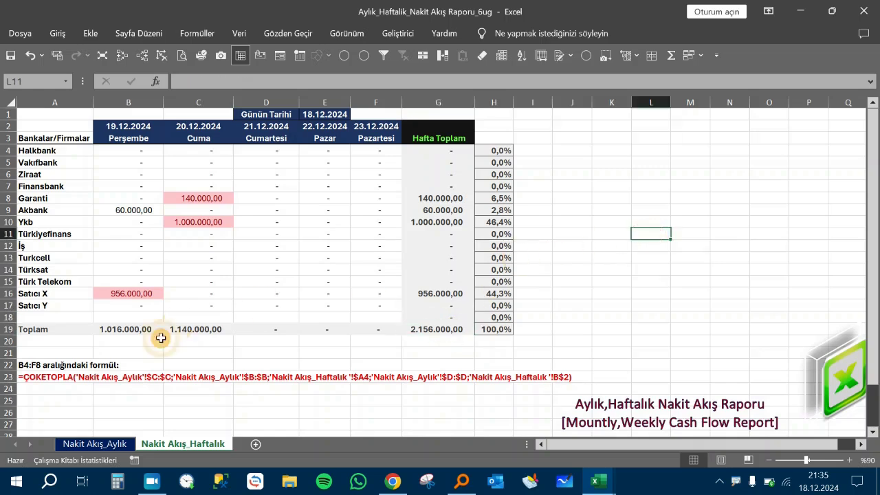
{"action": "left_click", "coordinate": [95, 443]}
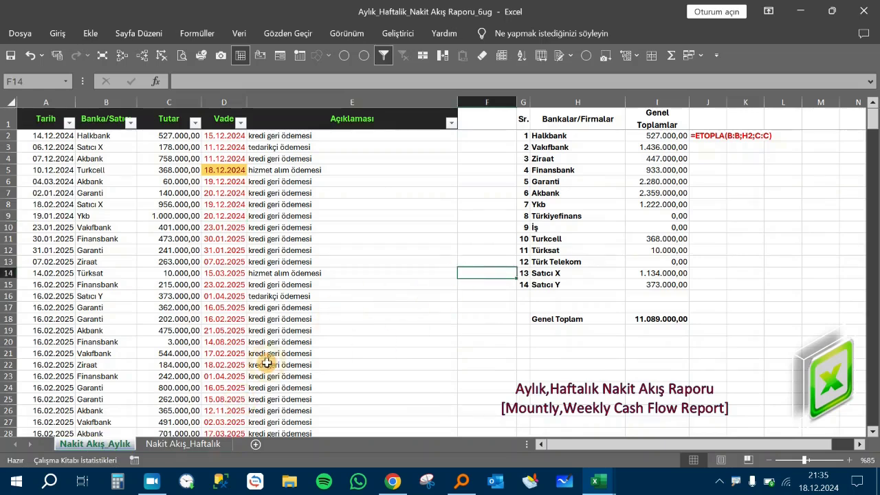
Step: Select the monthly amounts C6:C22 and read their 5.902.000,00 sum in the status bar
{"action": "left_click", "coordinate": [179, 443]}
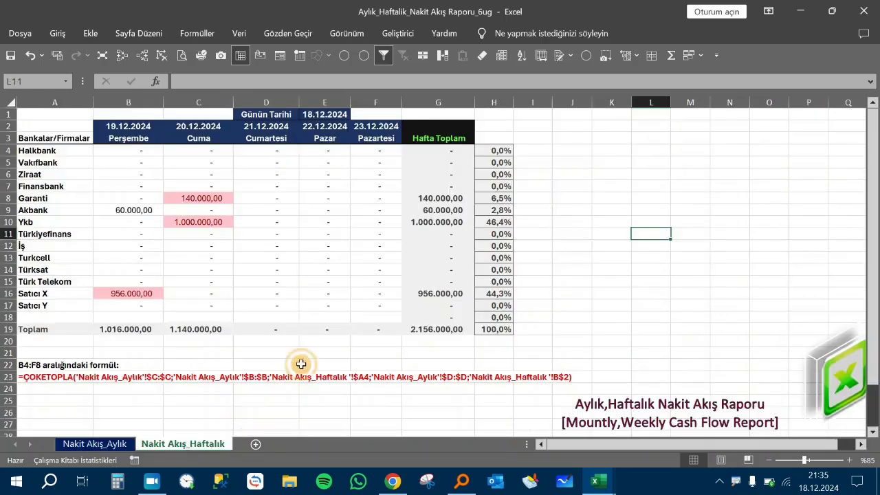
{"action": "left_click", "coordinate": [97, 444]}
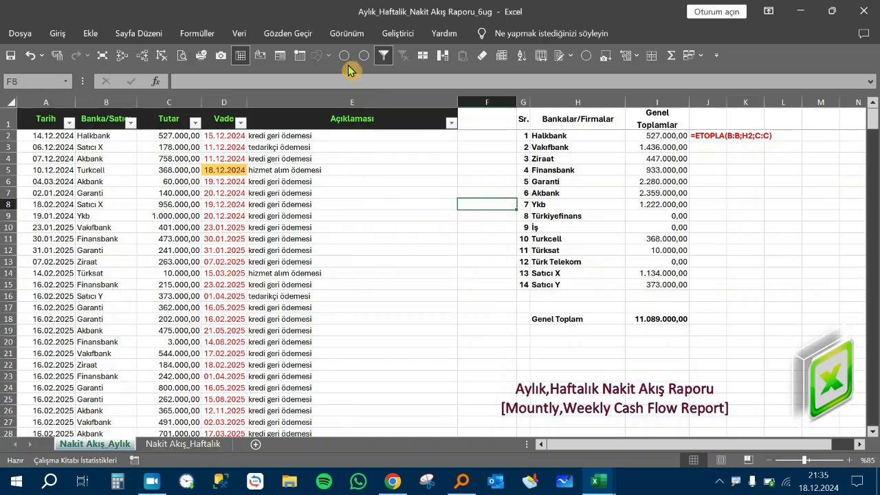
{"action": "left_click", "coordinate": [350, 36]}
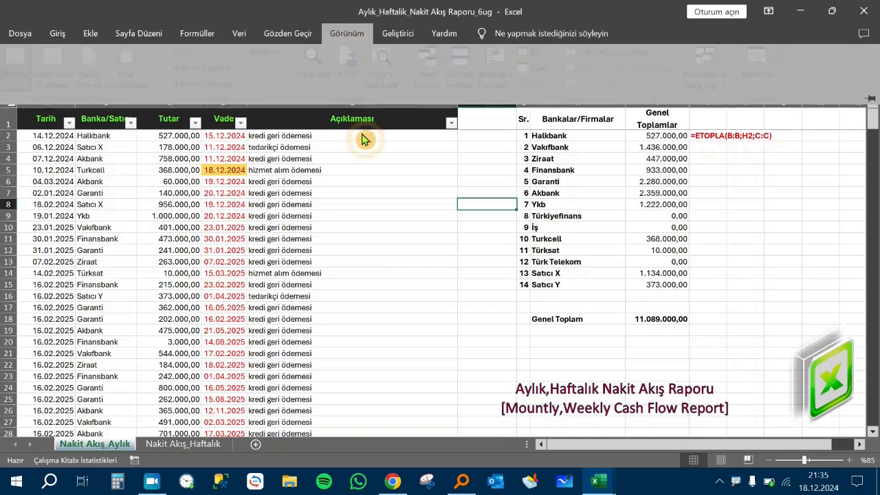
{"action": "left_click", "coordinate": [279, 40]}
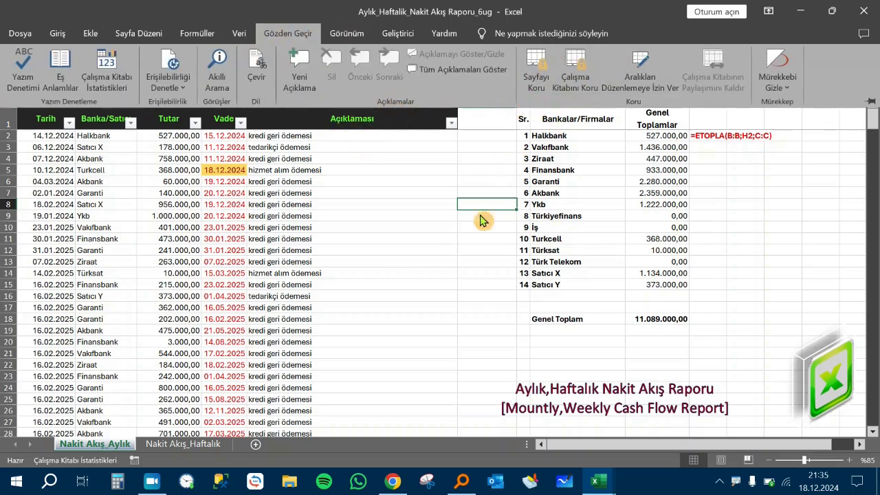
{"action": "left_click", "coordinate": [389, 264]}
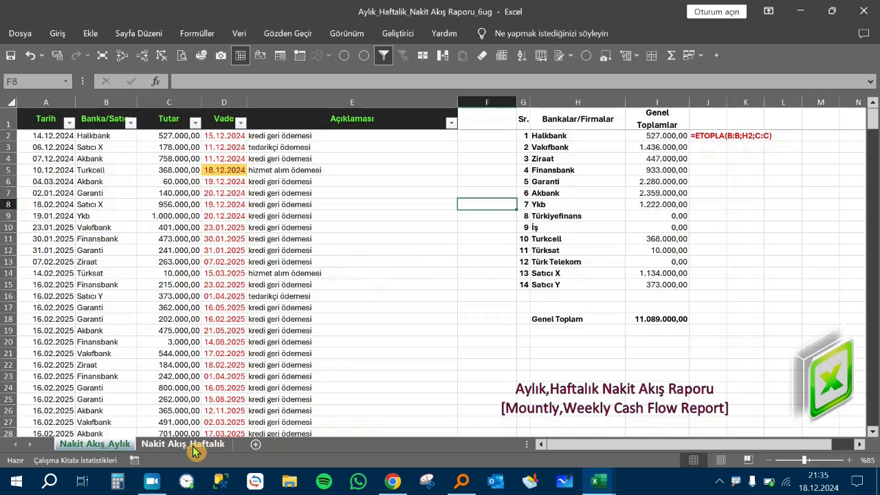
{"action": "left_click_drag", "start_coordinate": [165, 182], "coordinate": [165, 365]}
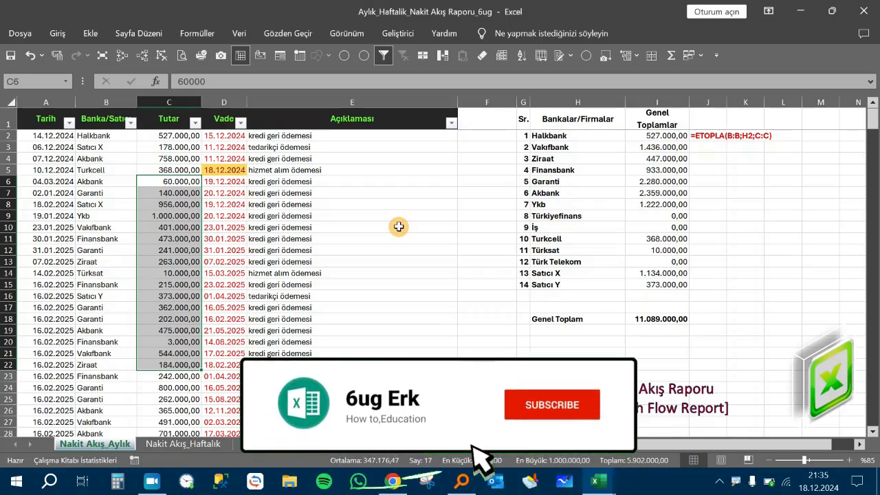
{"action": "left_click", "coordinate": [472, 229]}
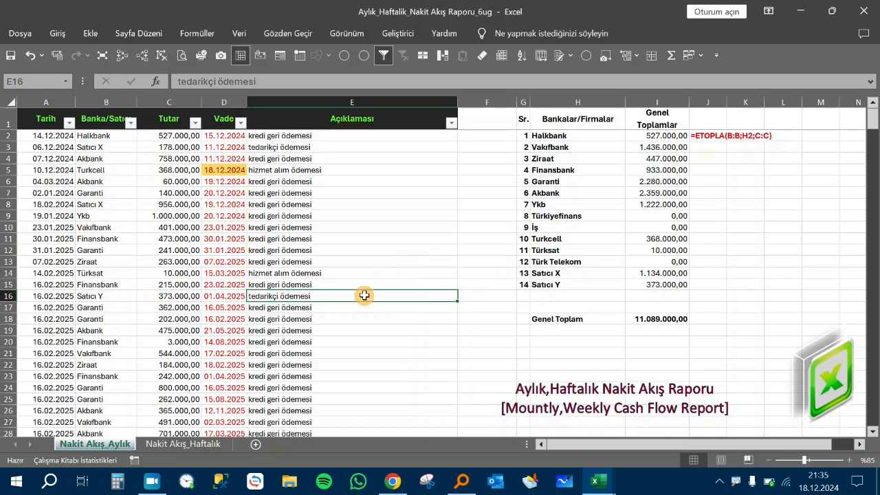
{"action": "left_click", "coordinate": [211, 448]}
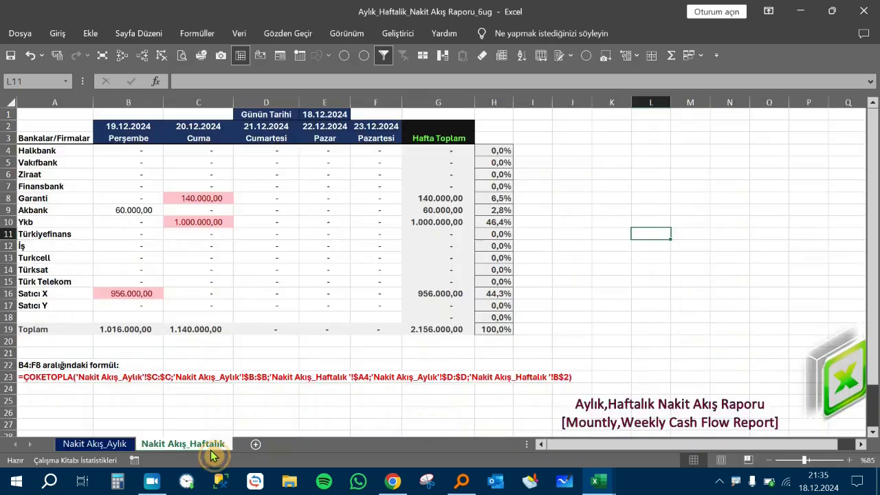
{"action": "left_click", "coordinate": [119, 445]}
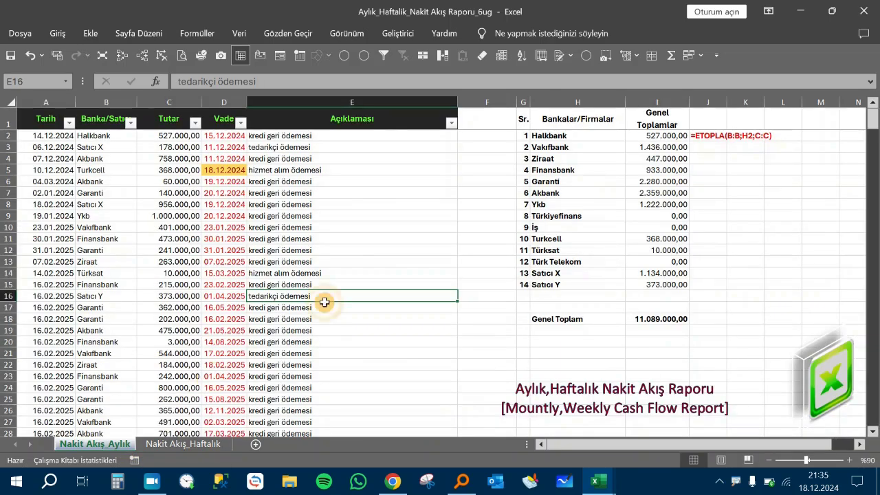
{"action": "left_click", "coordinate": [423, 229]}
{"action": "scroll", "coordinate": [433, 255], "scroll_direction": "down", "scroll_amount": 1}
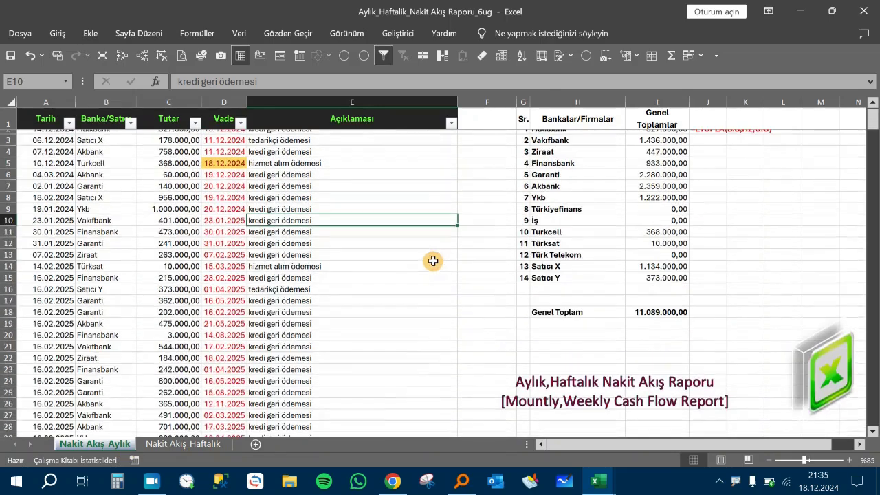
{"action": "scroll", "coordinate": [433, 261], "scroll_direction": "up", "scroll_amount": 1}
{"action": "left_click", "coordinate": [287, 194]}
{"action": "left_click", "coordinate": [202, 447]}
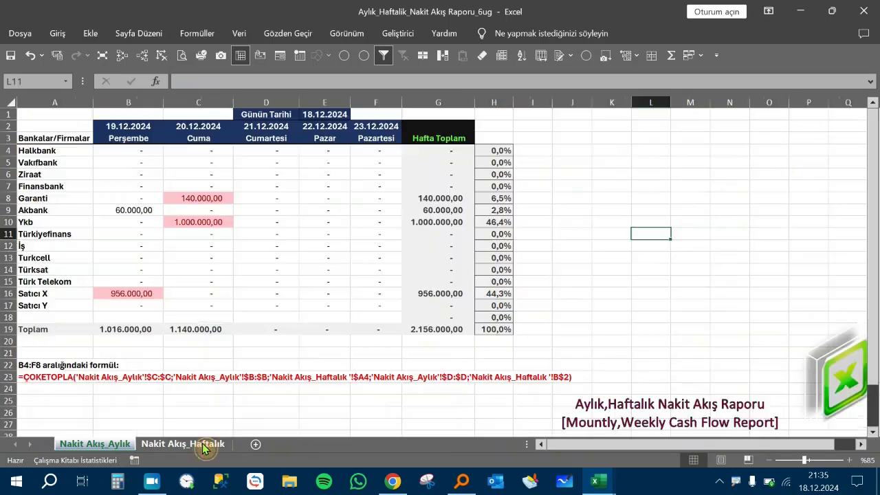
{"action": "left_click", "coordinate": [572, 222]}
{"action": "left_click", "coordinate": [112, 440]}
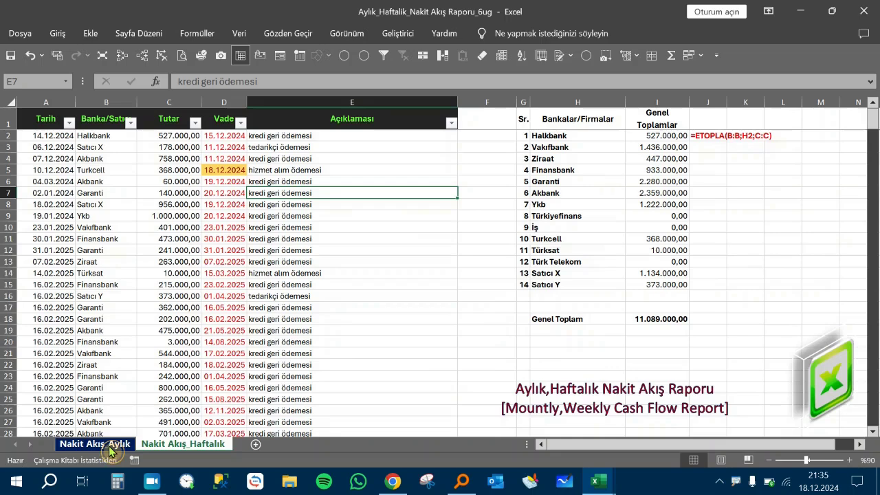
{"action": "left_click", "coordinate": [496, 193]}
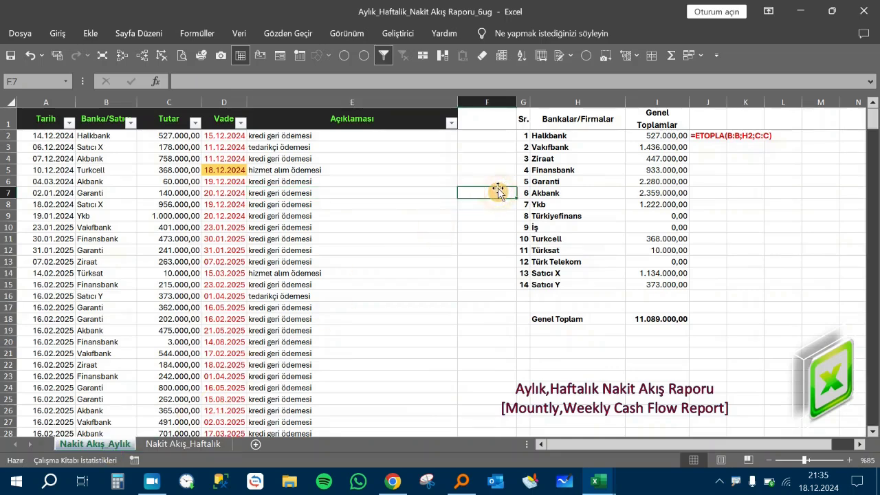
{"action": "left_click", "coordinate": [182, 444]}
{"action": "left_click", "coordinate": [117, 444]}
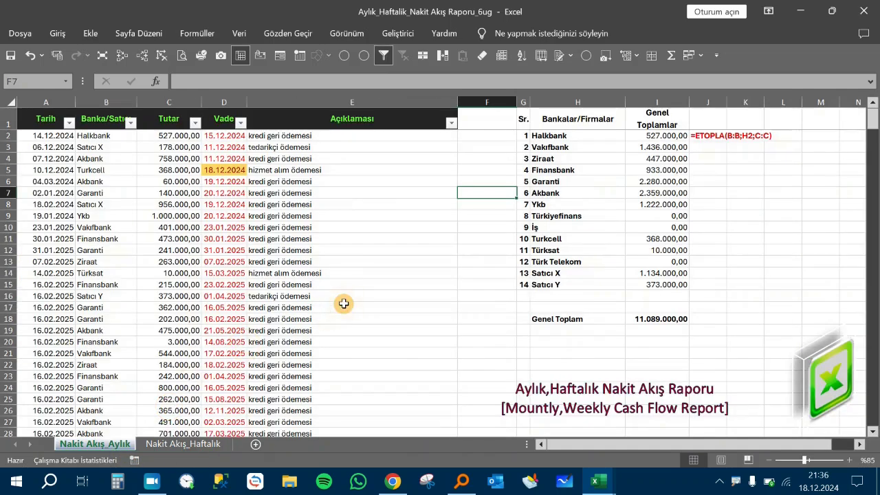